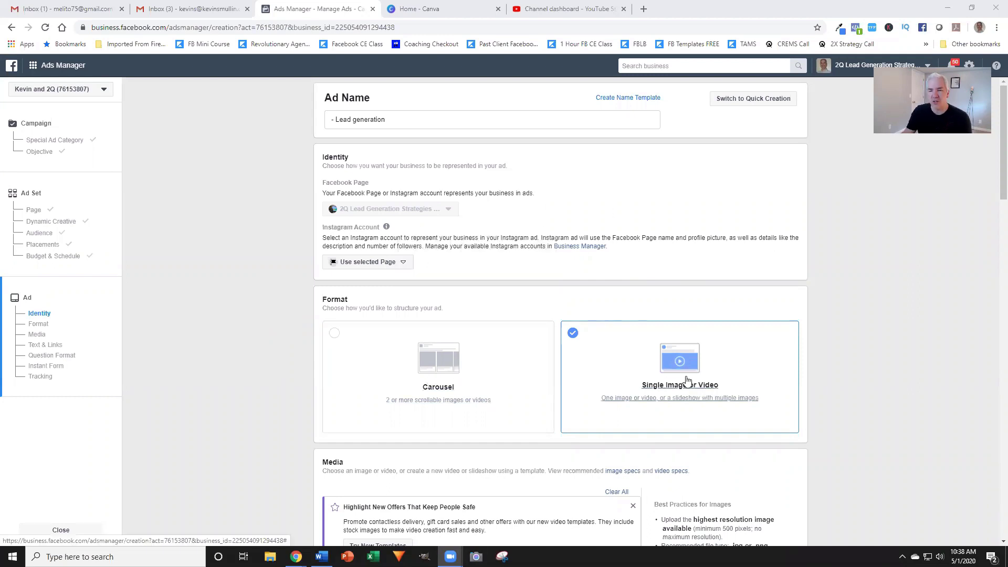
- Switch the ad format to Carousel and scroll to the three-card Ad Creative section
{"action": "left_click", "coordinate": [441, 377]}
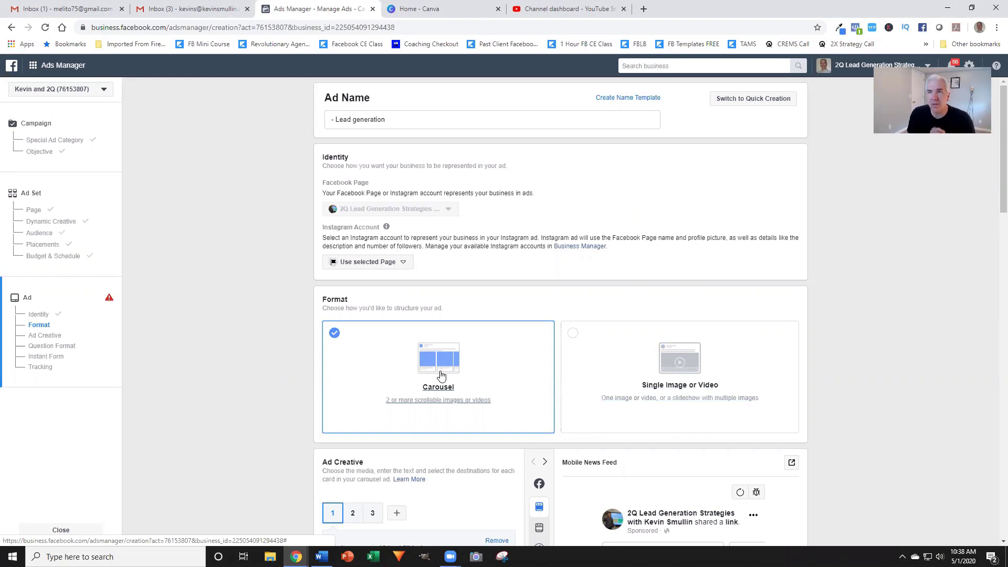
{"action": "mouse_move", "coordinate": [904, 496]}
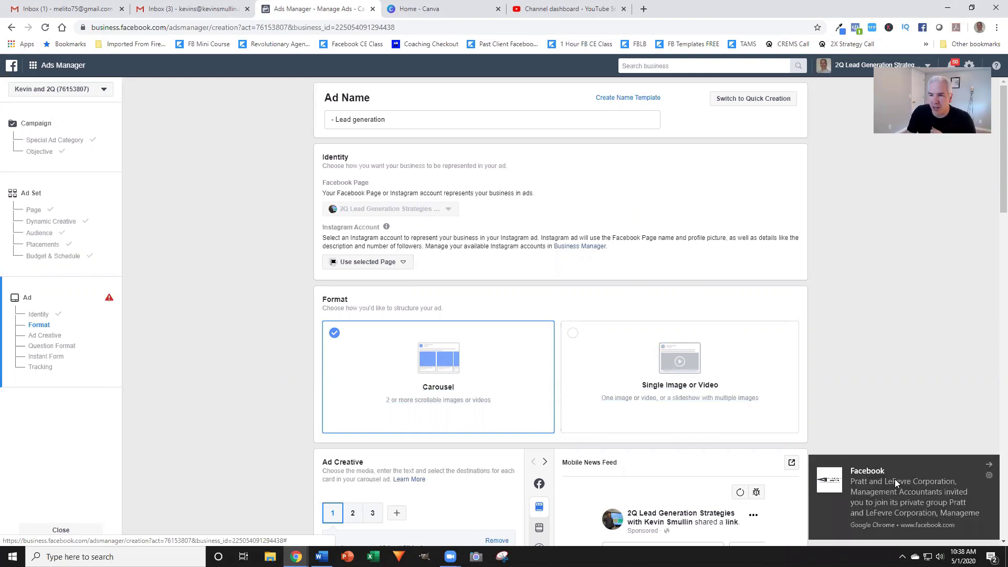
{"action": "left_click", "coordinate": [987, 465]}
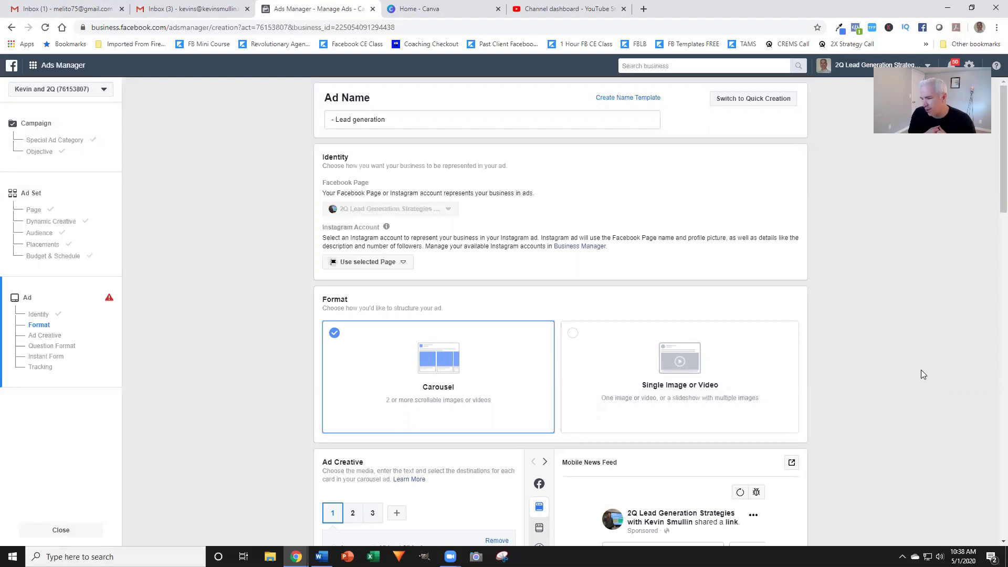
{"action": "scroll", "coordinate": [904, 295], "scroll_direction": "down", "scroll_amount": 1}
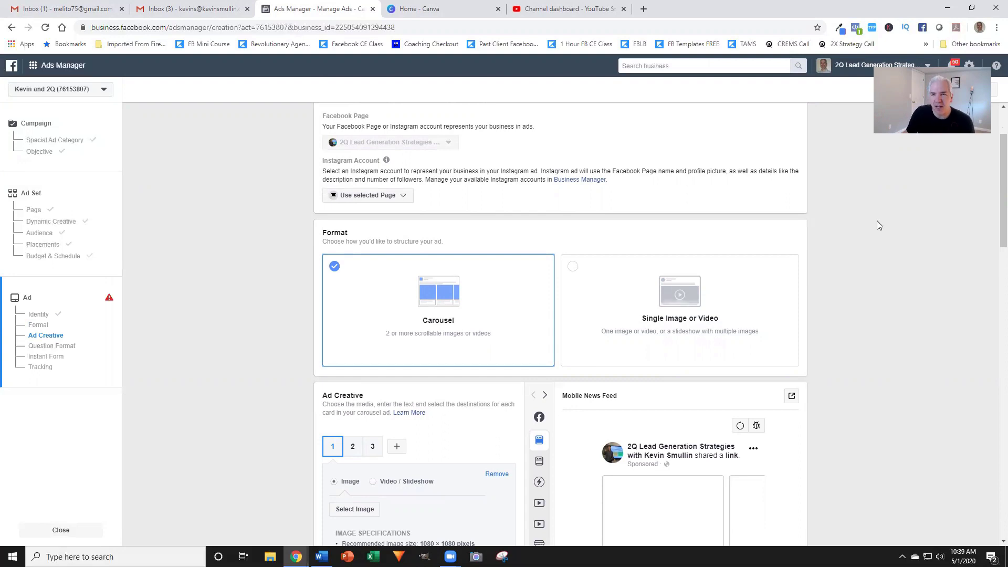
- View Home 1.jpg in Photos and confirm its 640 x 409 size in the Resize dialog
{"action": "left_click", "coordinate": [946, 9]}
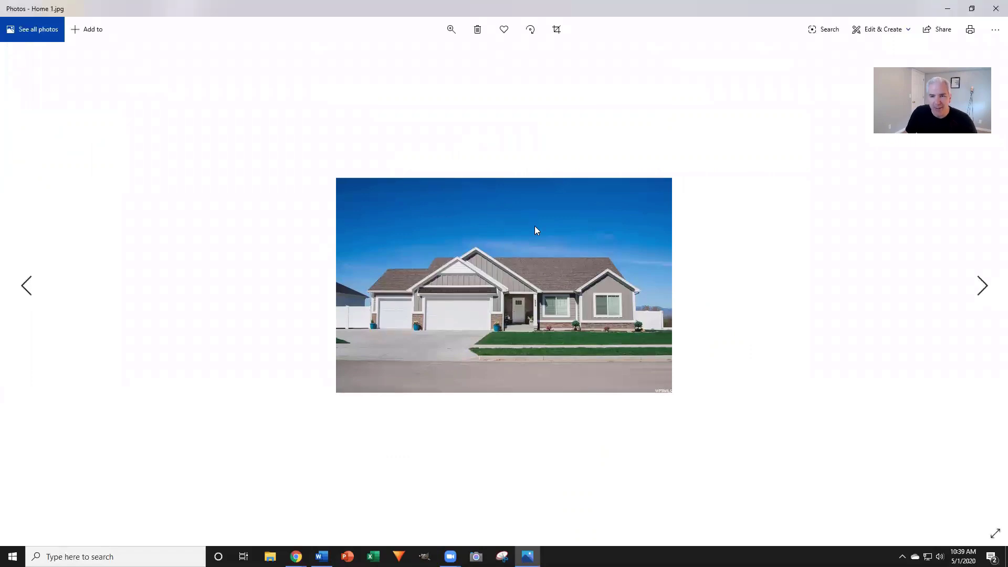
{"action": "left_click", "coordinate": [995, 29]}
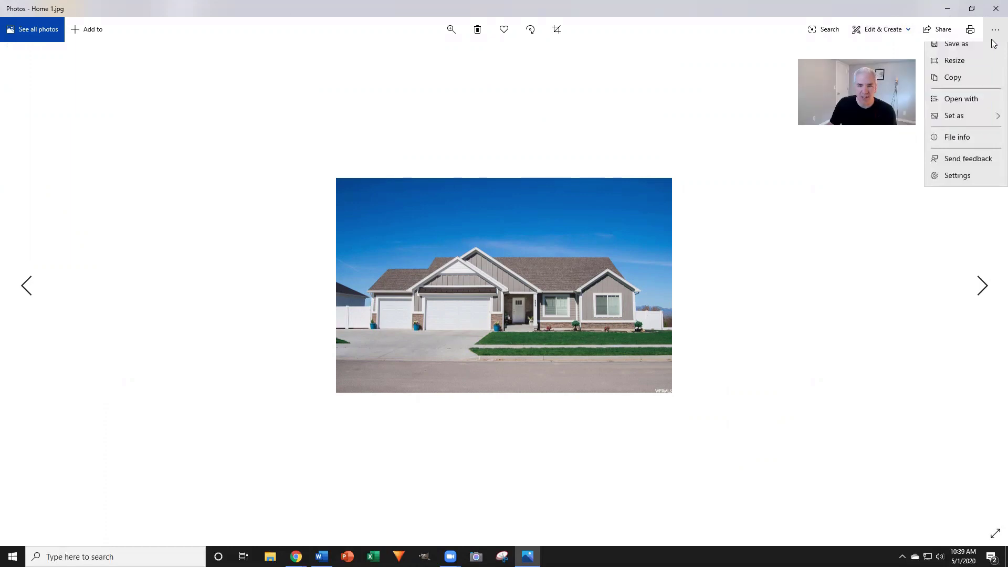
{"action": "left_click", "coordinate": [955, 61]}
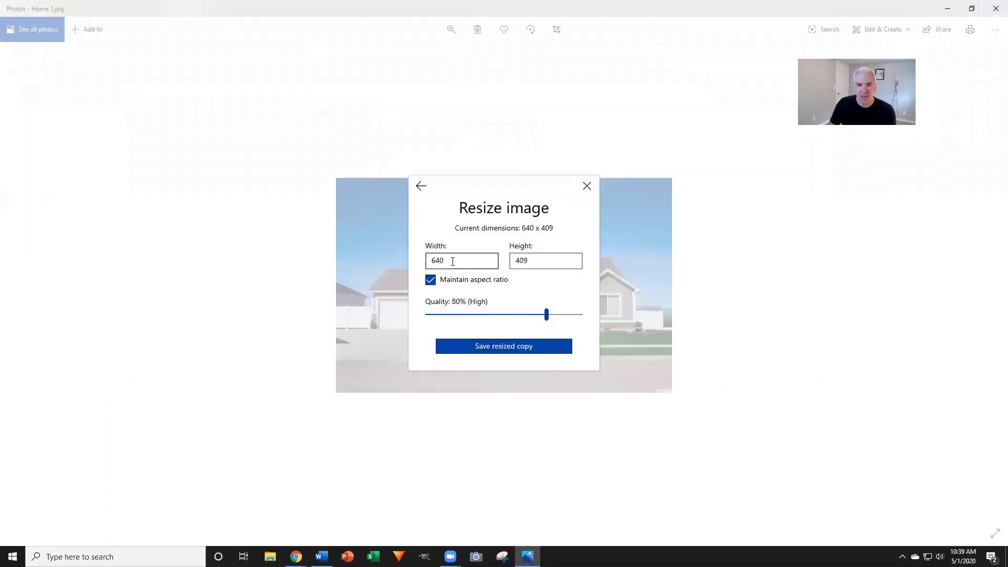
{"action": "left_click", "coordinate": [586, 186]}
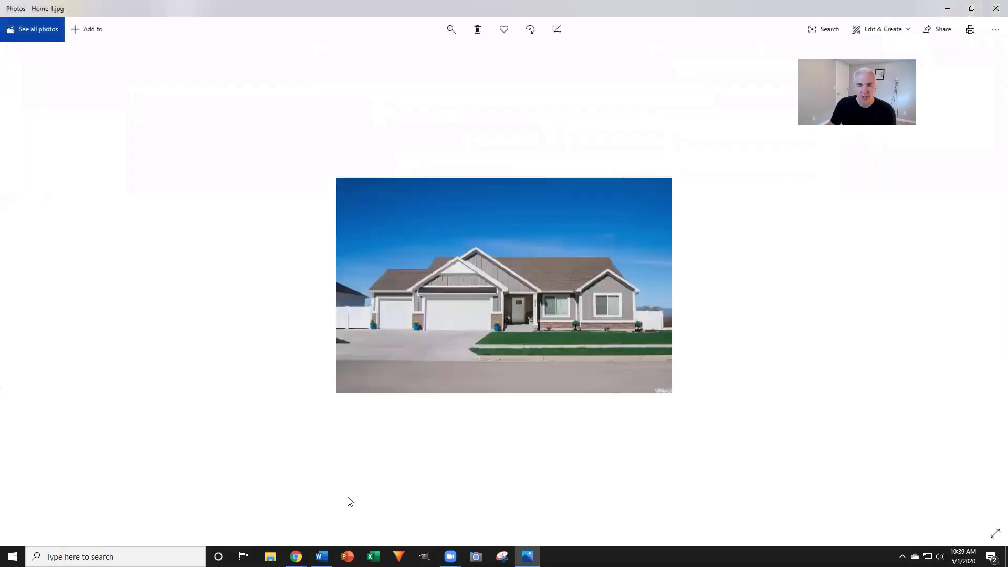
- Try uploading Home 1.jpg to the first carousel card; it fails as under 600 x 600
{"action": "mouse_move", "coordinate": [295, 557]}
{"action": "left_click", "coordinate": [239, 504]}
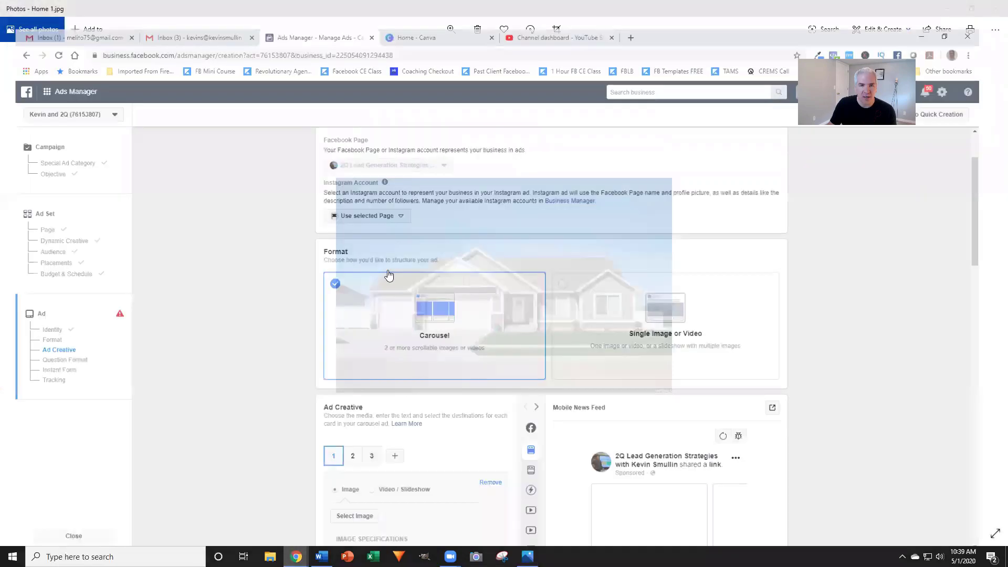
{"action": "scroll", "coordinate": [359, 439], "scroll_direction": "down", "scroll_amount": 3}
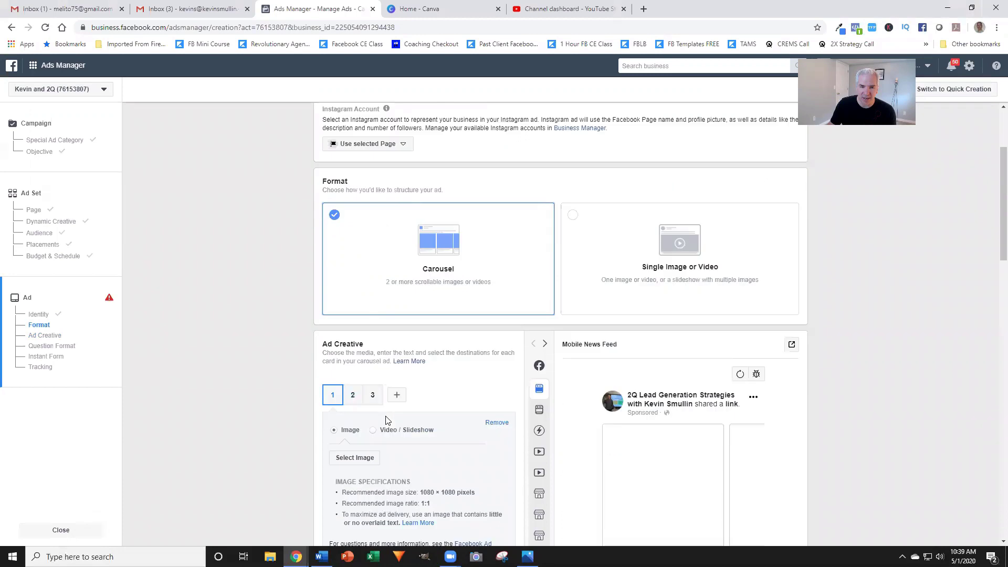
{"action": "left_click", "coordinate": [354, 356]}
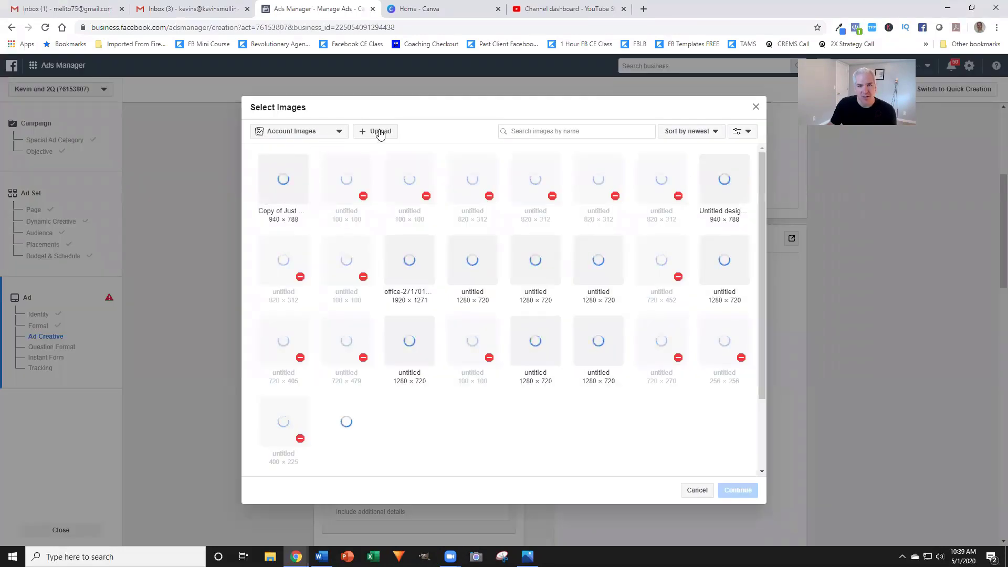
{"action": "left_click", "coordinate": [381, 133]}
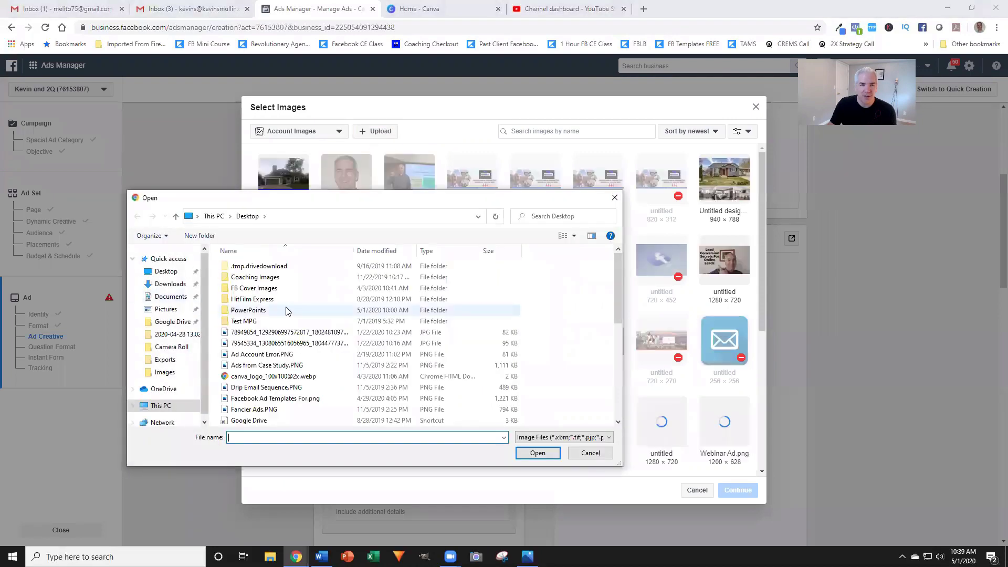
{"action": "scroll", "coordinate": [288, 311], "scroll_direction": "down", "scroll_amount": 4}
{"action": "left_click", "coordinate": [273, 310]}
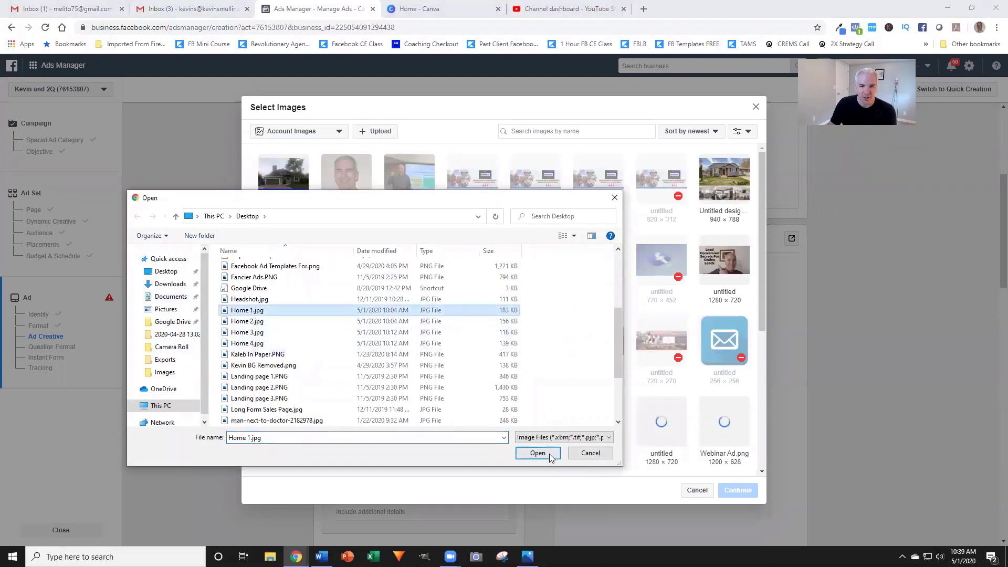
{"action": "left_click", "coordinate": [549, 455]}
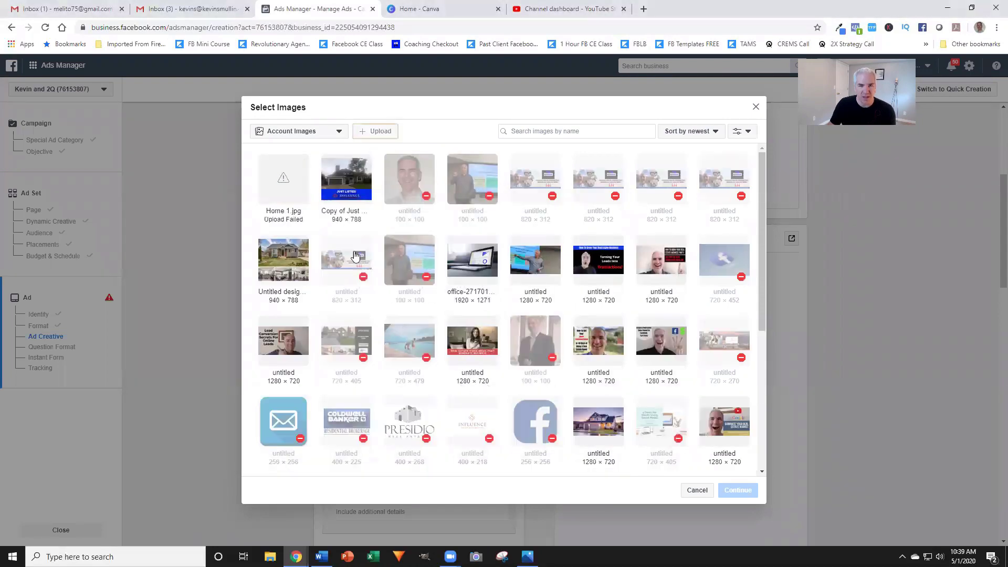
{"action": "mouse_move", "coordinate": [283, 185]}
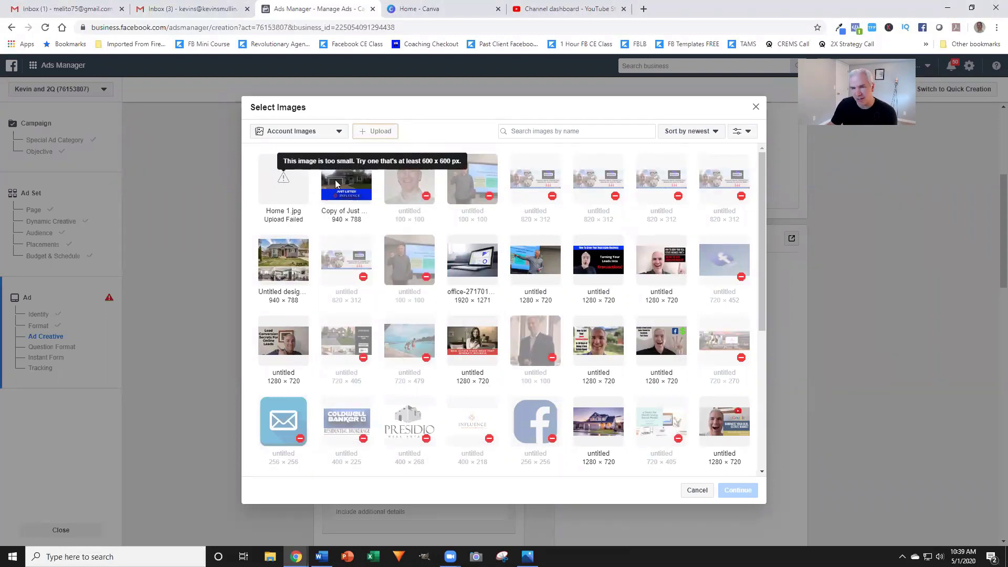
{"action": "left_click", "coordinate": [757, 108]}
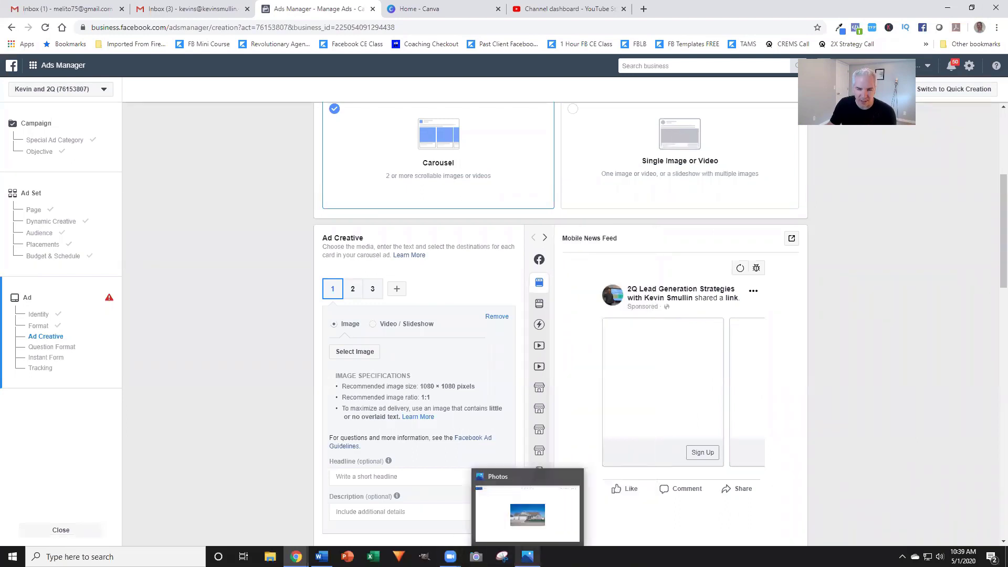
- Save a 939 x 600 copy of Home 1.jpg named 'resized' to the Desktop
{"action": "left_click", "coordinate": [525, 510]}
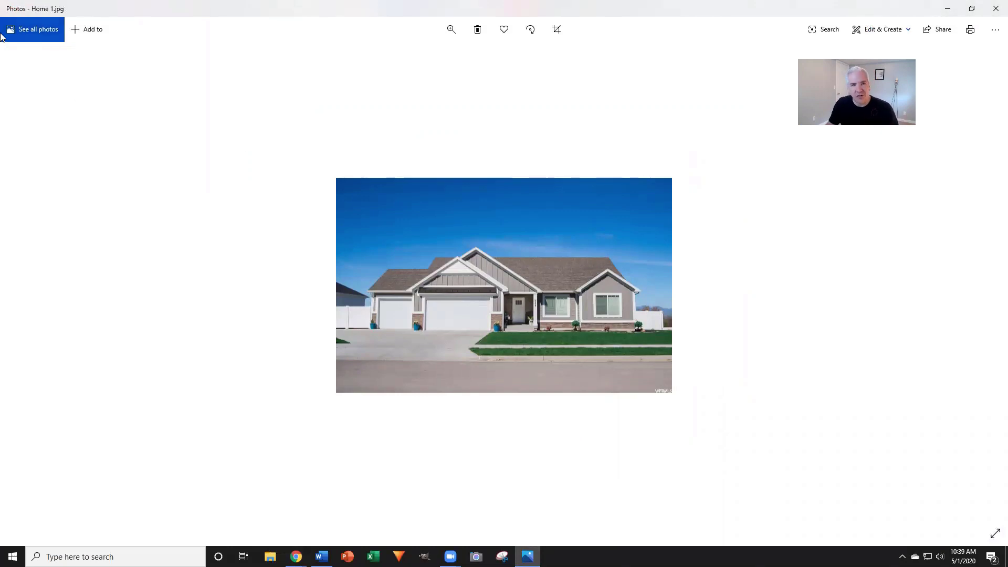
{"action": "left_click", "coordinate": [994, 29]}
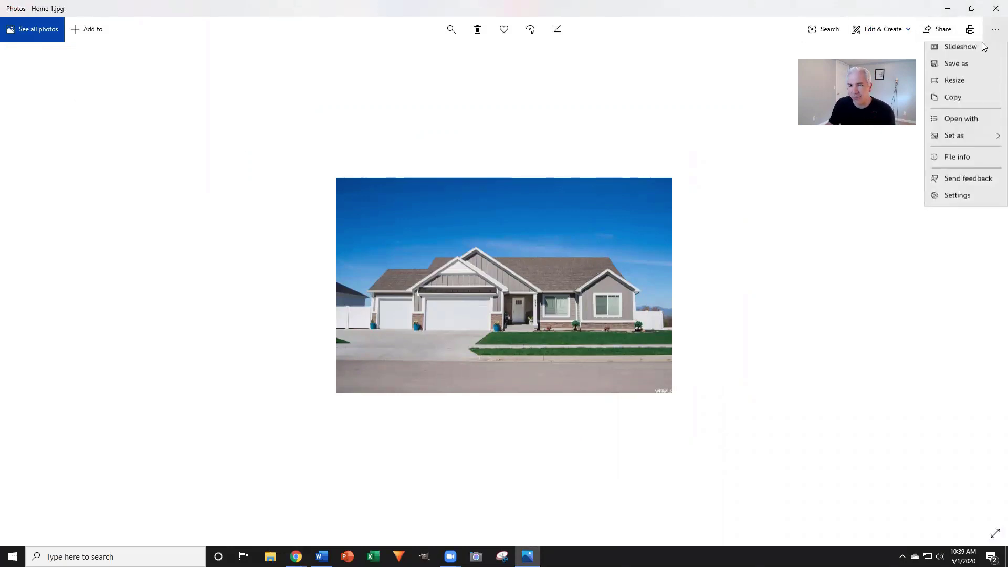
{"action": "left_click", "coordinate": [952, 85]}
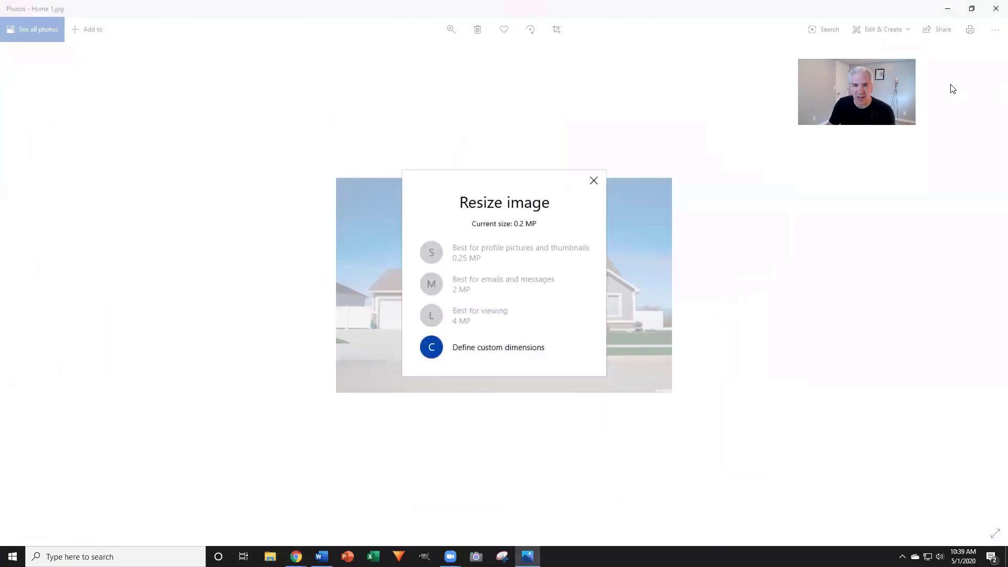
{"action": "left_click", "coordinate": [464, 355]}
{"action": "type", "text": "600"}
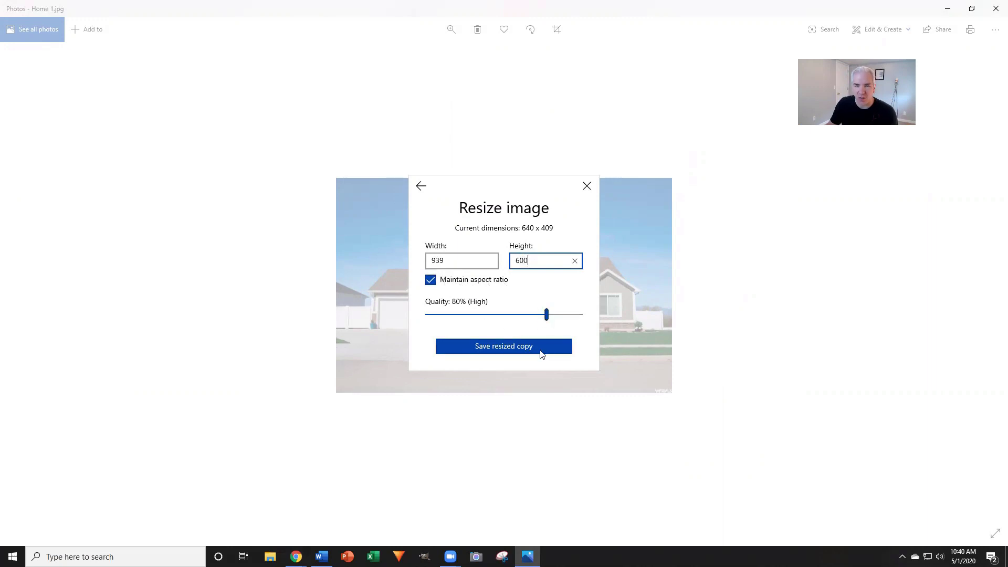
{"action": "left_click", "coordinate": [512, 342]}
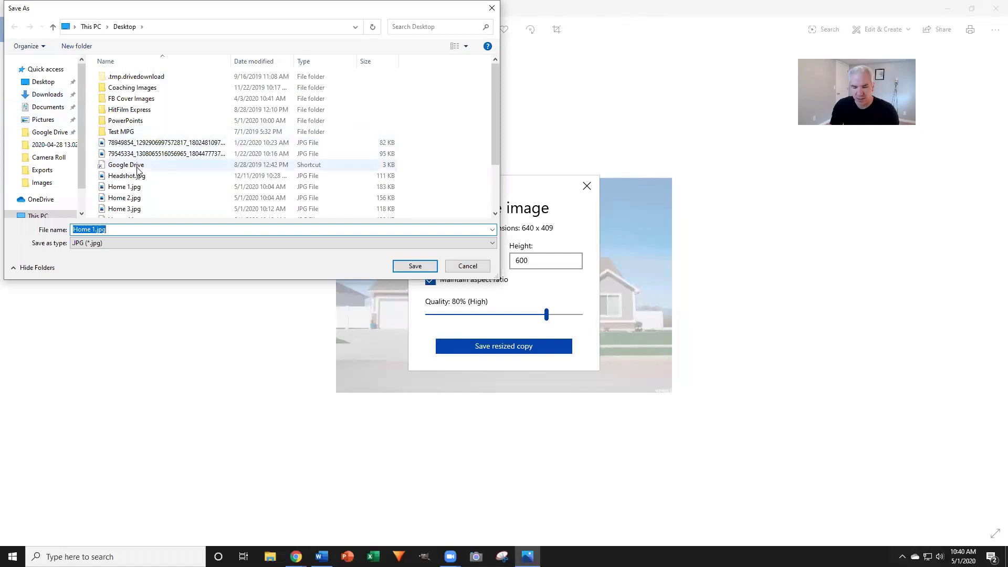
{"action": "key", "text": "BackSpace"}
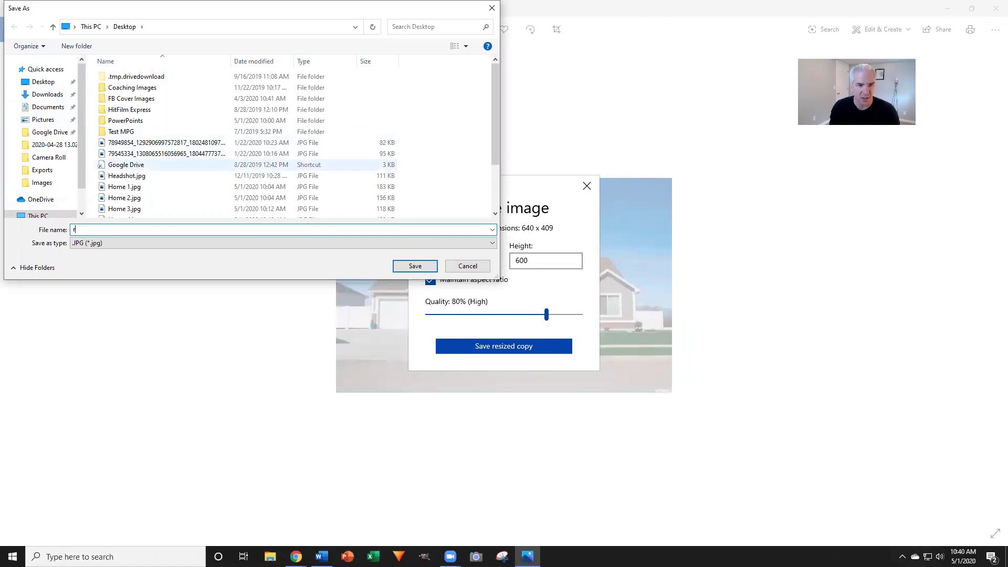
{"action": "type", "text": "esized"}
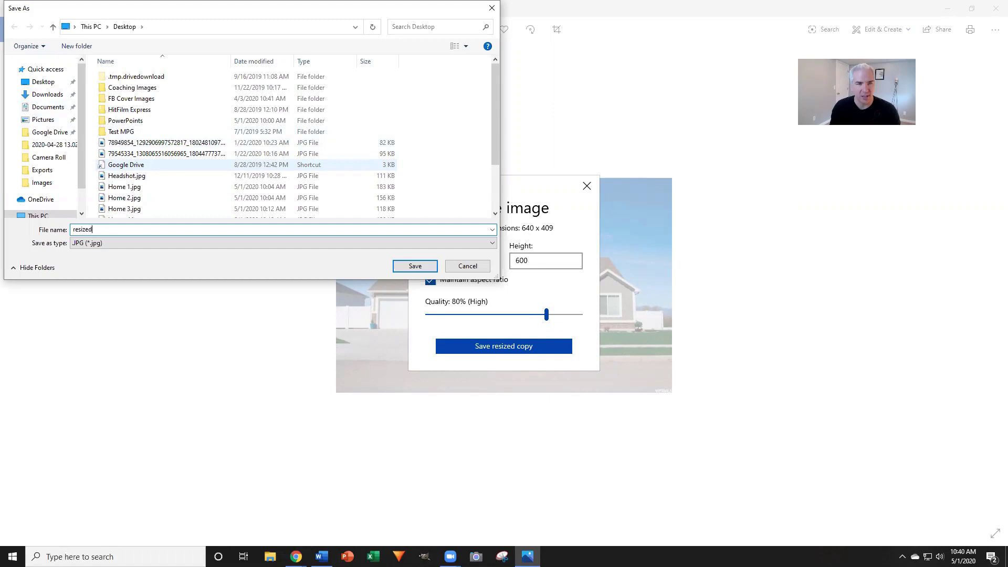
{"action": "key", "text": "Return"}
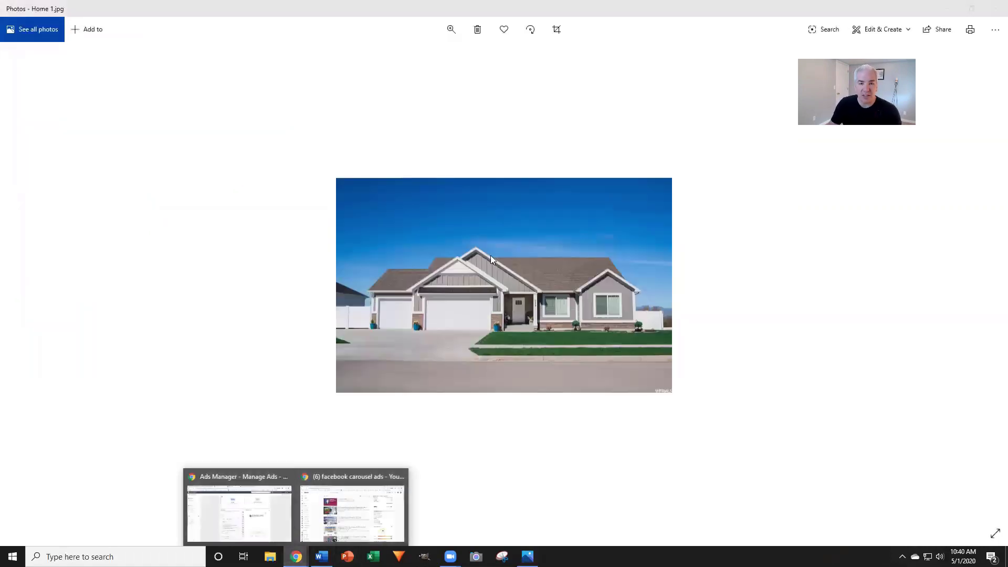
- Reopen card one's image picker and attempt the Home 1.jpg upload again
{"action": "left_click", "coordinate": [247, 478]}
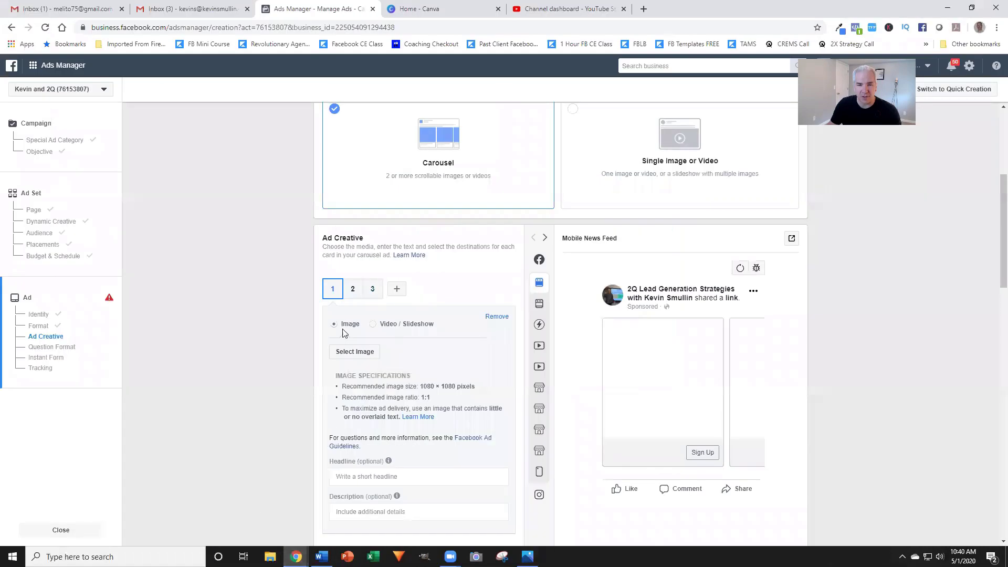
{"action": "left_click", "coordinate": [355, 353]}
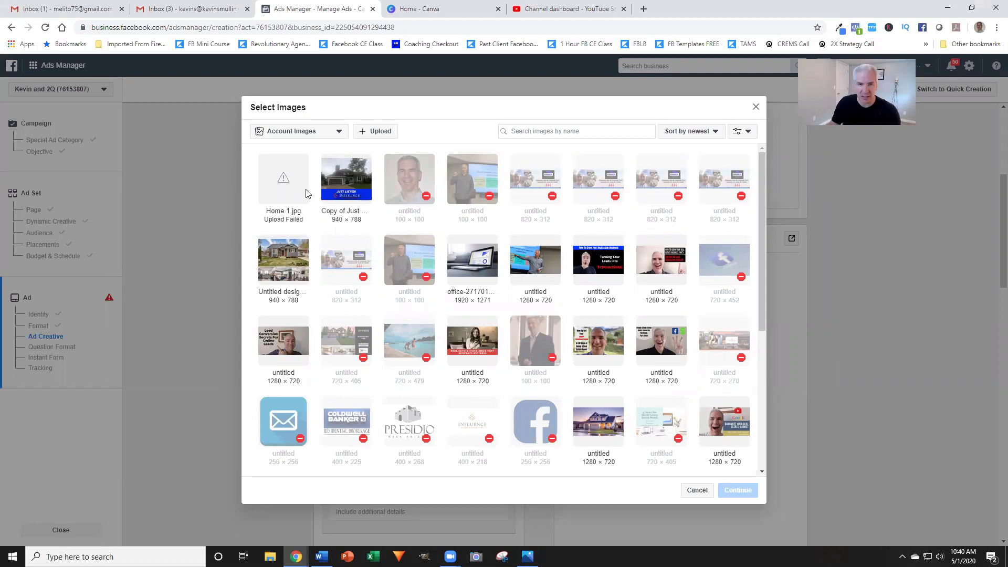
{"action": "left_click", "coordinate": [380, 134]}
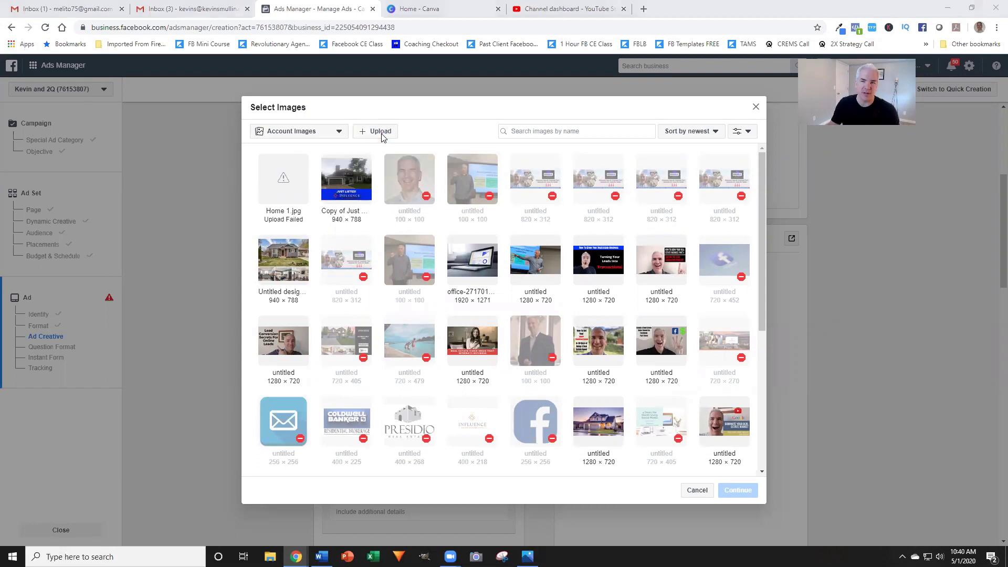
{"action": "scroll", "coordinate": [367, 267], "scroll_direction": "down", "scroll_amount": 4}
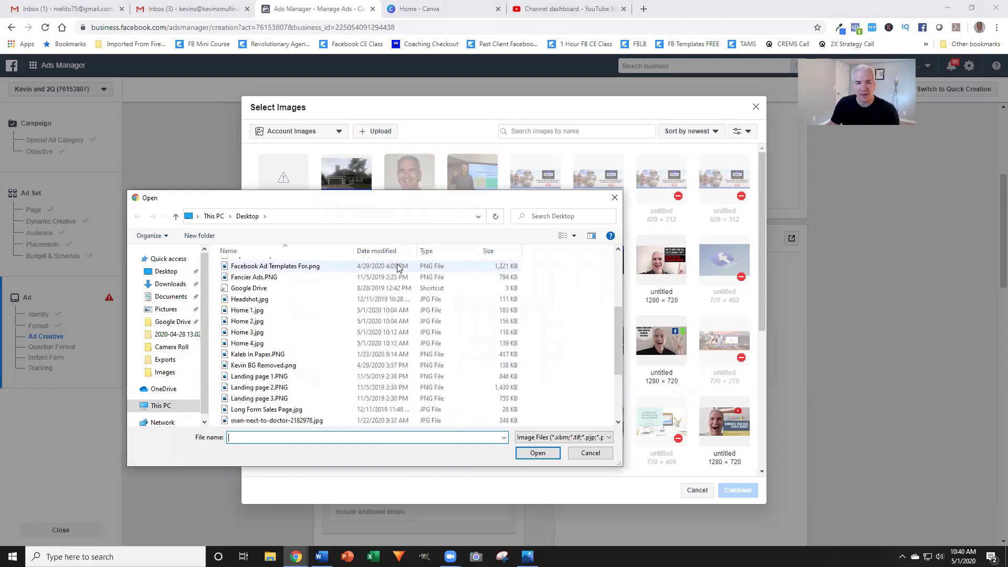
{"action": "left_click", "coordinate": [284, 311]}
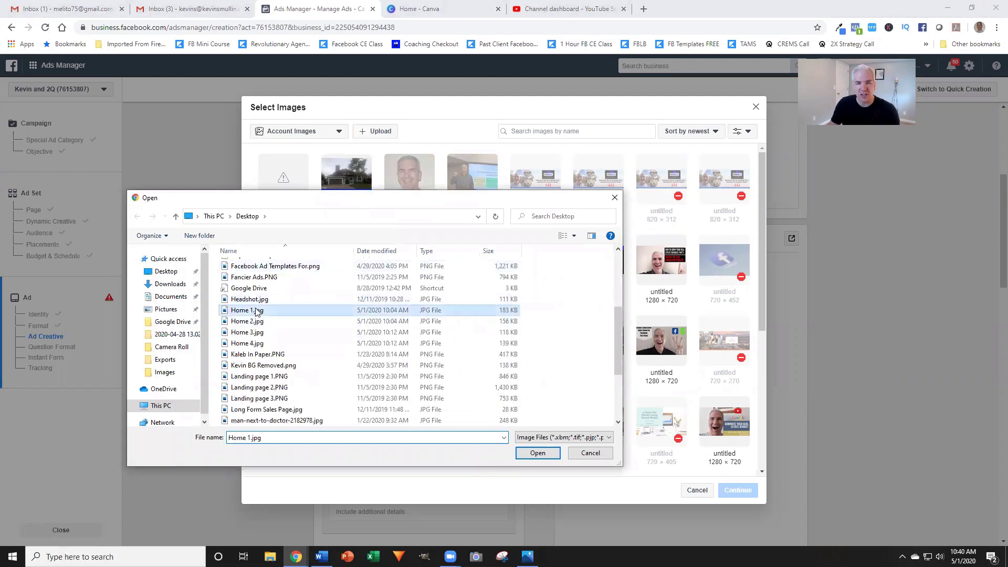
{"action": "left_click", "coordinate": [538, 453]}
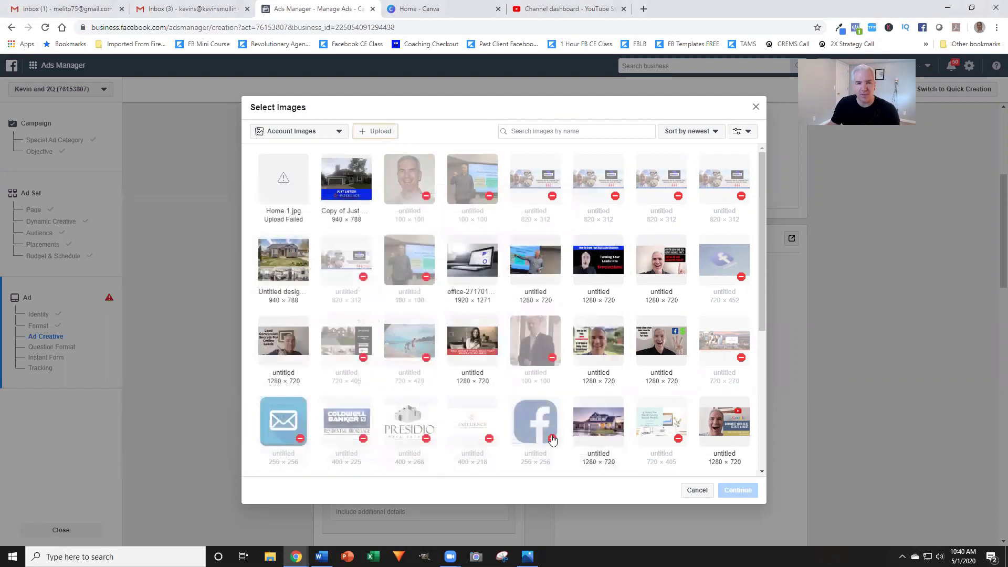
- Upload resized.jpg and set it as the first carousel card's image
{"action": "left_click", "coordinate": [375, 130]}
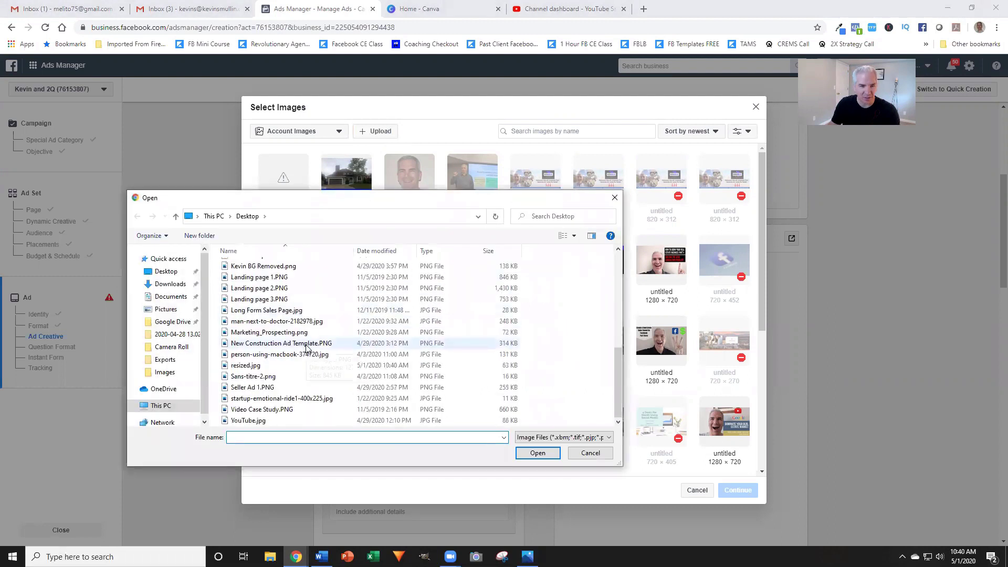
{"action": "left_click", "coordinate": [316, 365]}
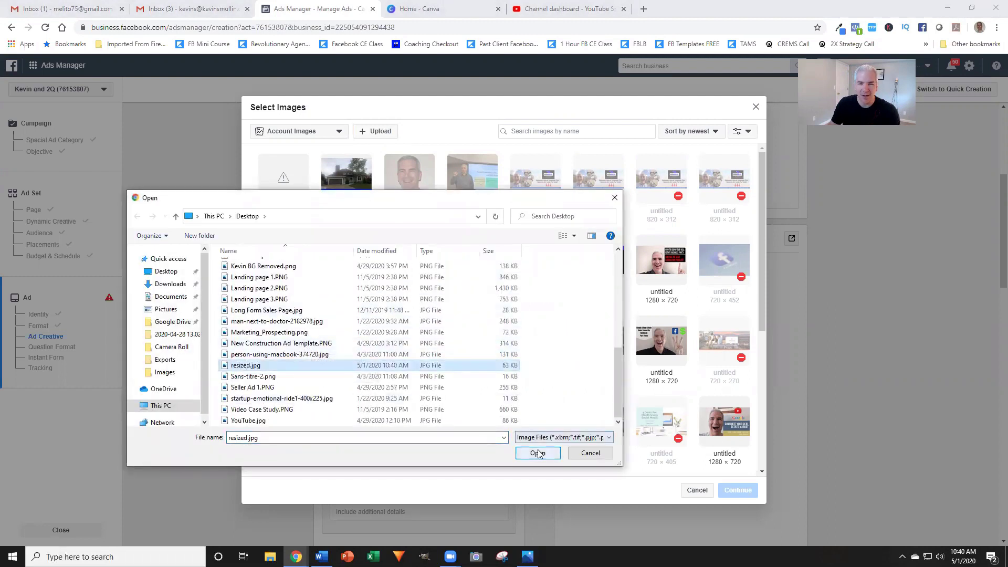
{"action": "left_click", "coordinate": [537, 452]}
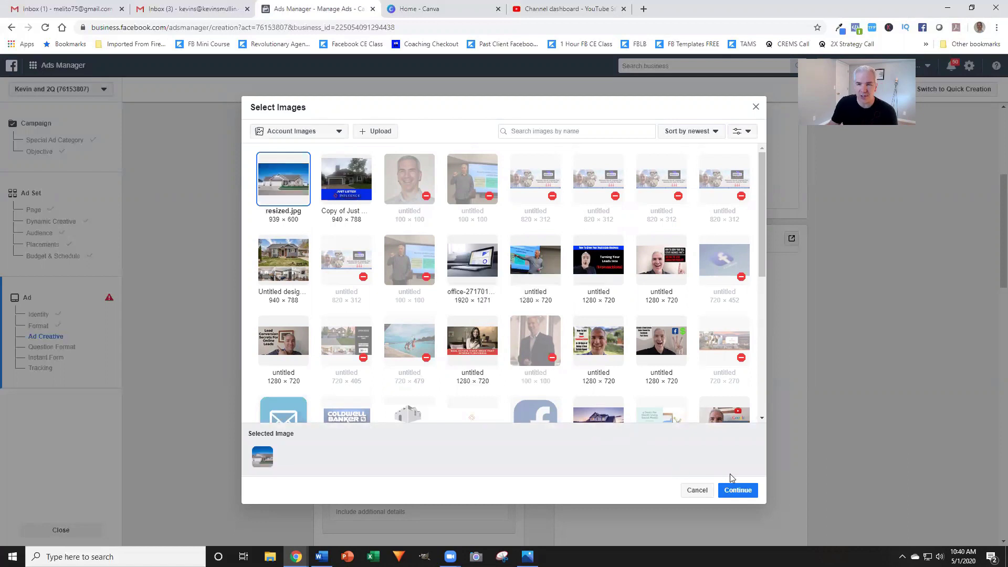
{"action": "left_click", "coordinate": [738, 491]}
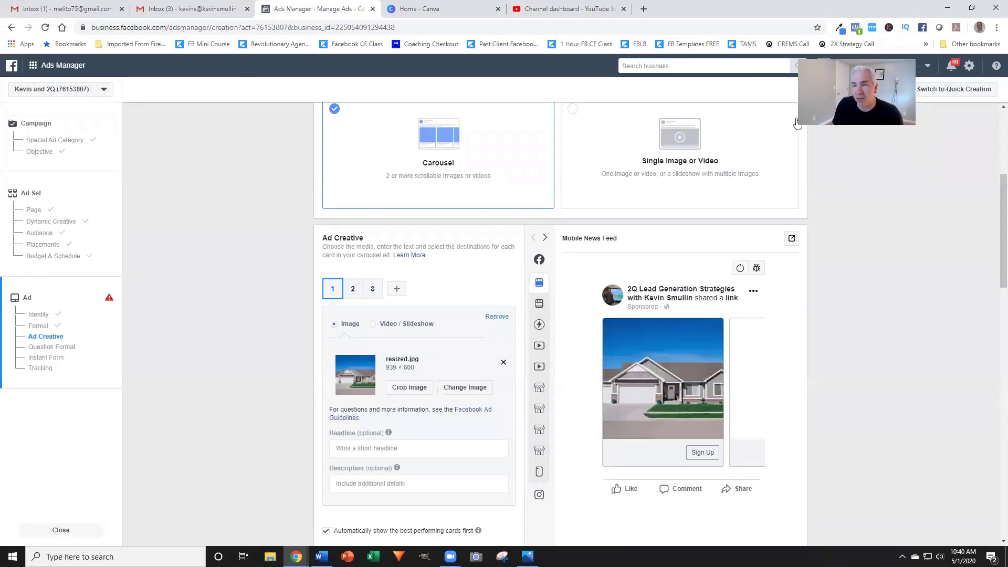
- Compare against the original Home 1.jpg in Photos, then return to the ad setup
{"action": "left_click_drag", "start_coordinate": [796, 129], "coordinate": [730, 165]}
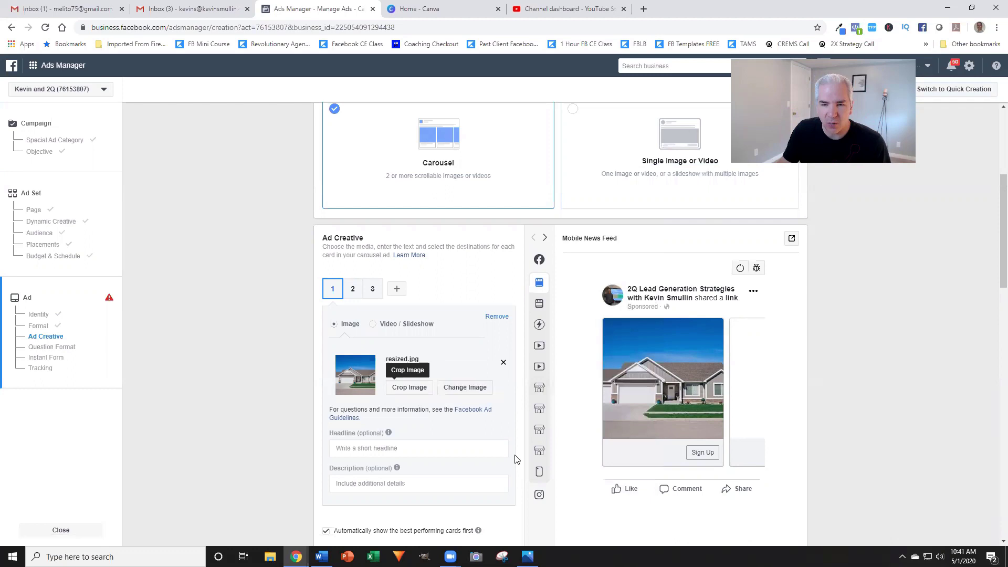
{"action": "left_click", "coordinate": [527, 557]}
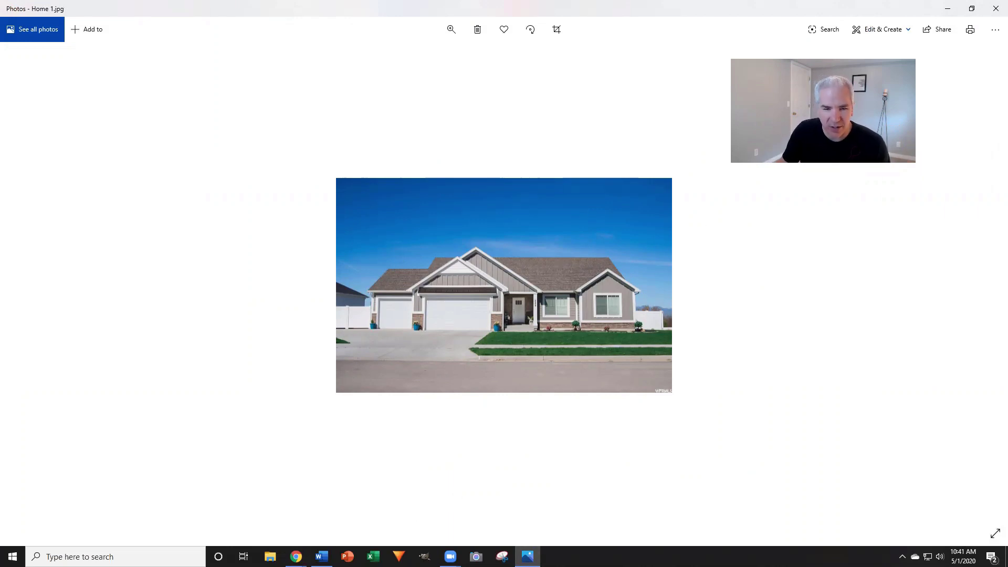
{"action": "mouse_move", "coordinate": [295, 557]}
{"action": "left_click", "coordinate": [256, 516]}
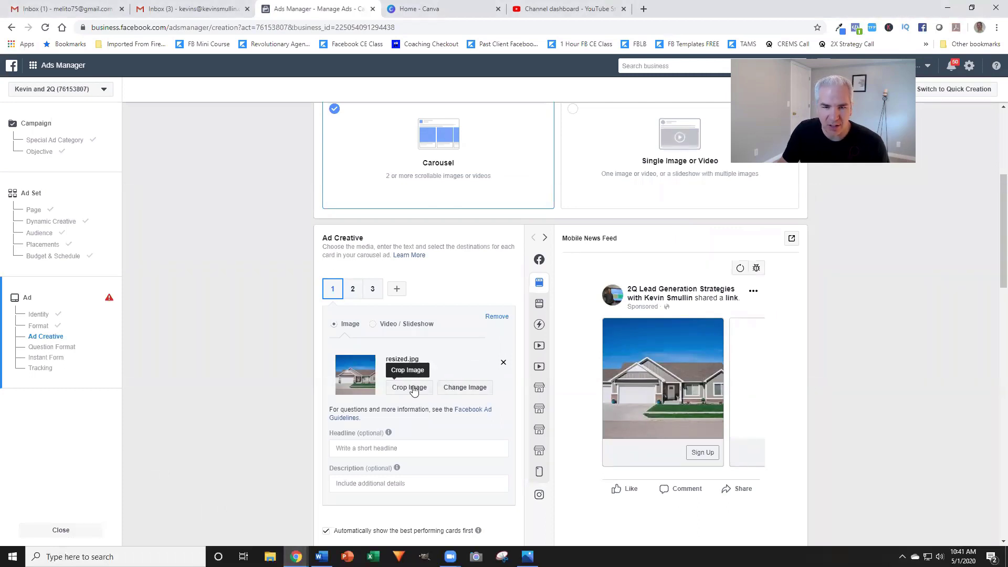
- Square-crop card one's image centred on the house, then switch to the Canva tab
{"action": "left_click", "coordinate": [410, 390]}
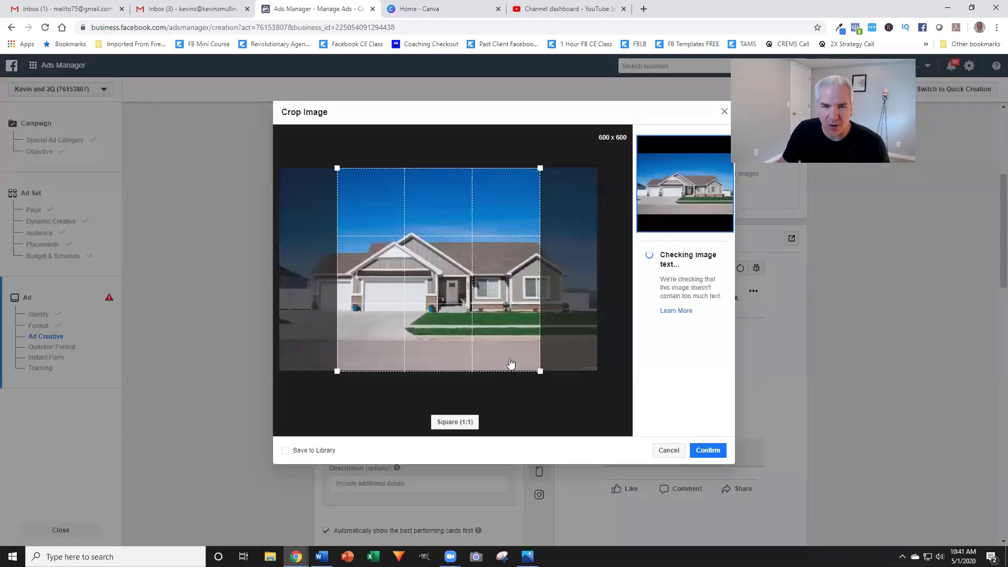
{"action": "left_click_drag", "start_coordinate": [469, 287], "coordinate": [490, 305]}
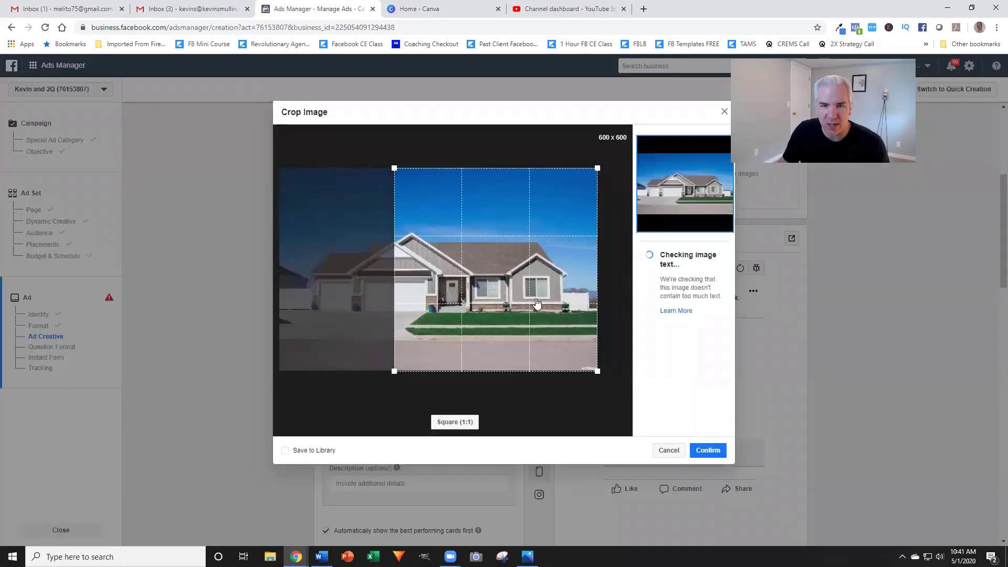
{"action": "left_click_drag", "start_coordinate": [489, 305], "coordinate": [492, 307]}
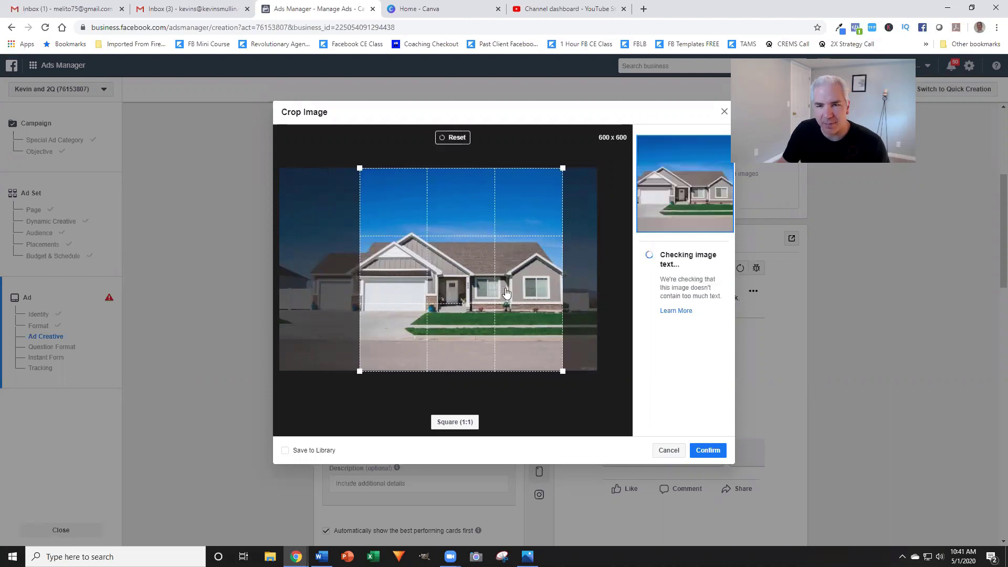
{"action": "mouse_move", "coordinate": [492, 308]}
{"action": "left_mouse_down"}
{"action": "mouse_move", "coordinate": [429, 295]}
{"action": "mouse_move", "coordinate": [507, 303]}
{"action": "left_mouse_up"}
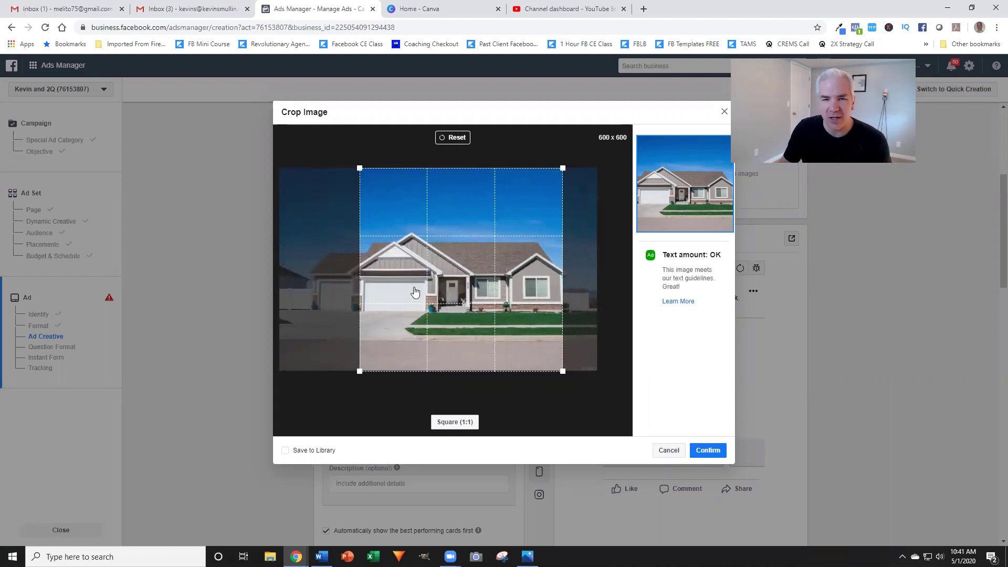
{"action": "left_click_drag", "start_coordinate": [415, 292], "coordinate": [485, 283]}
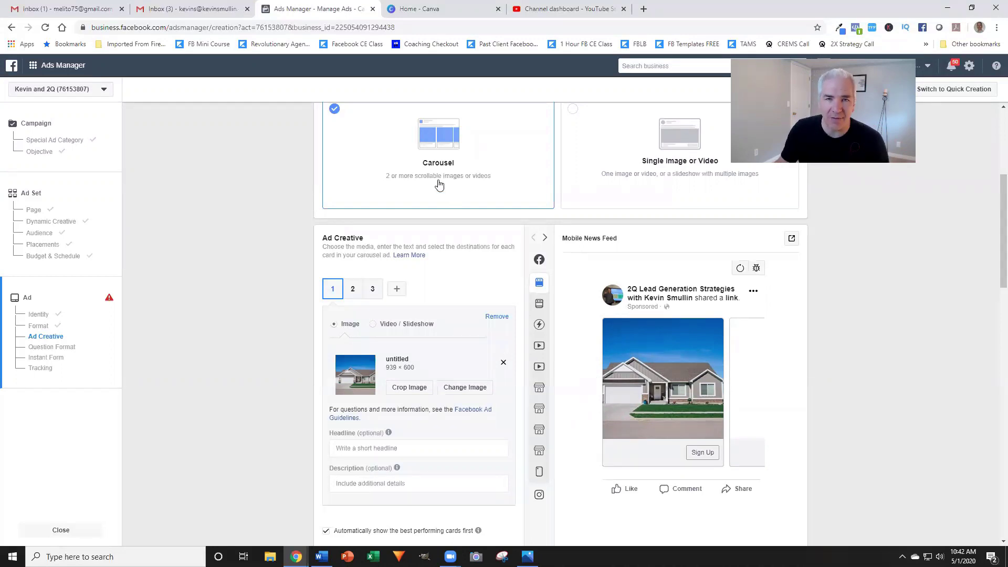
{"action": "left_click", "coordinate": [448, 10]}
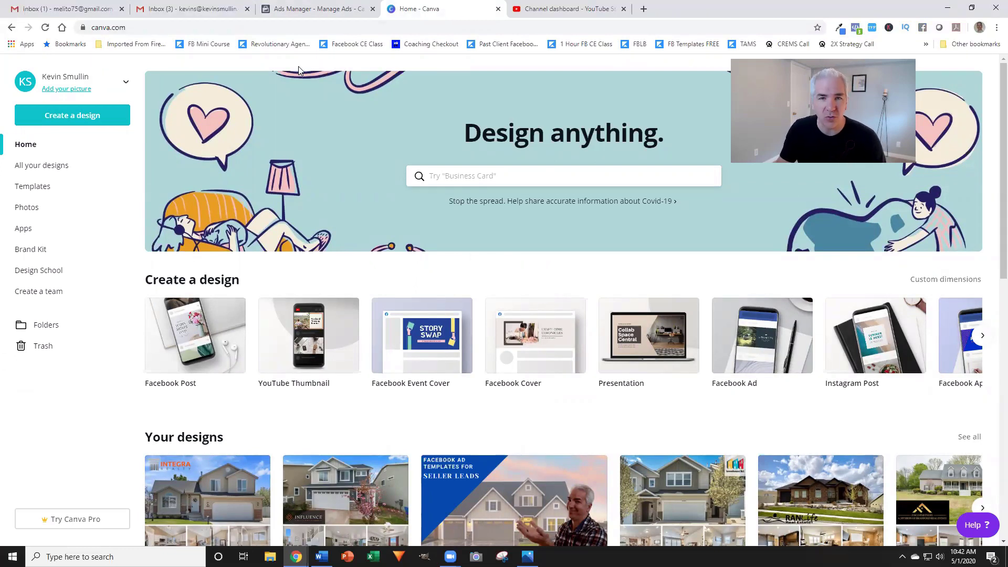
- Search 'face' in Canva and create a blank Facebook Post design
{"action": "left_click", "coordinate": [467, 169]}
{"action": "type", "text": "face"}
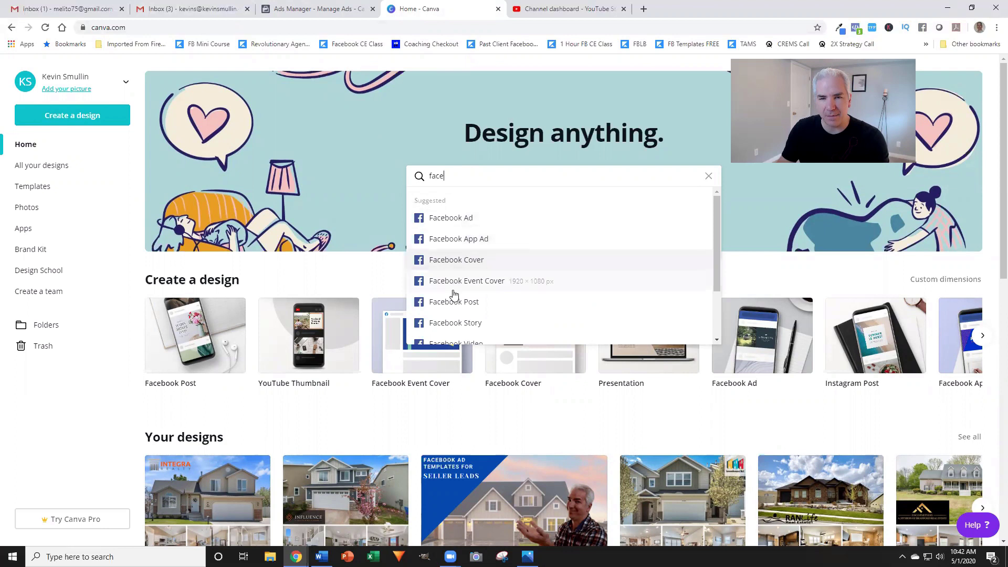
{"action": "left_click", "coordinate": [476, 307]}
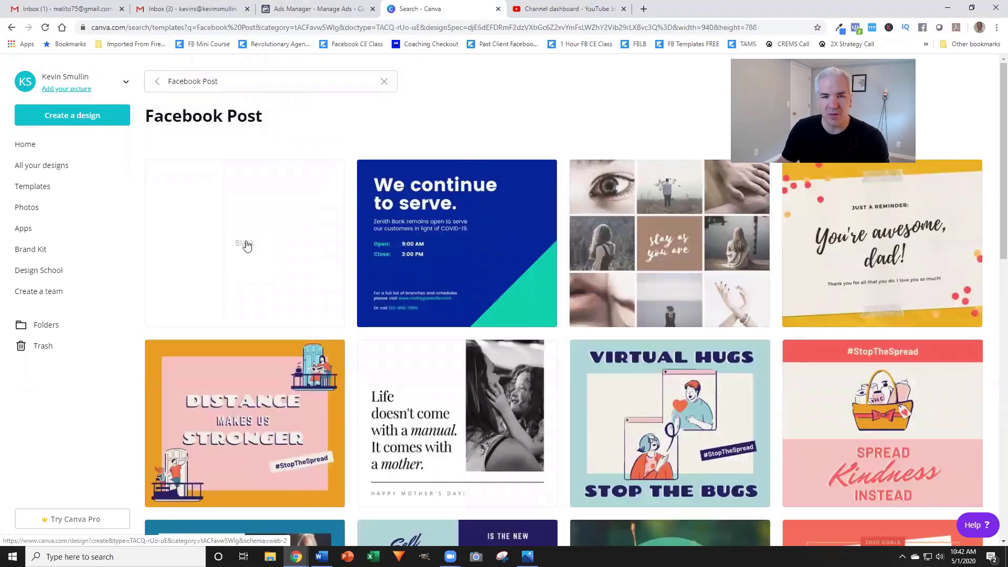
{"action": "left_click", "coordinate": [246, 245]}
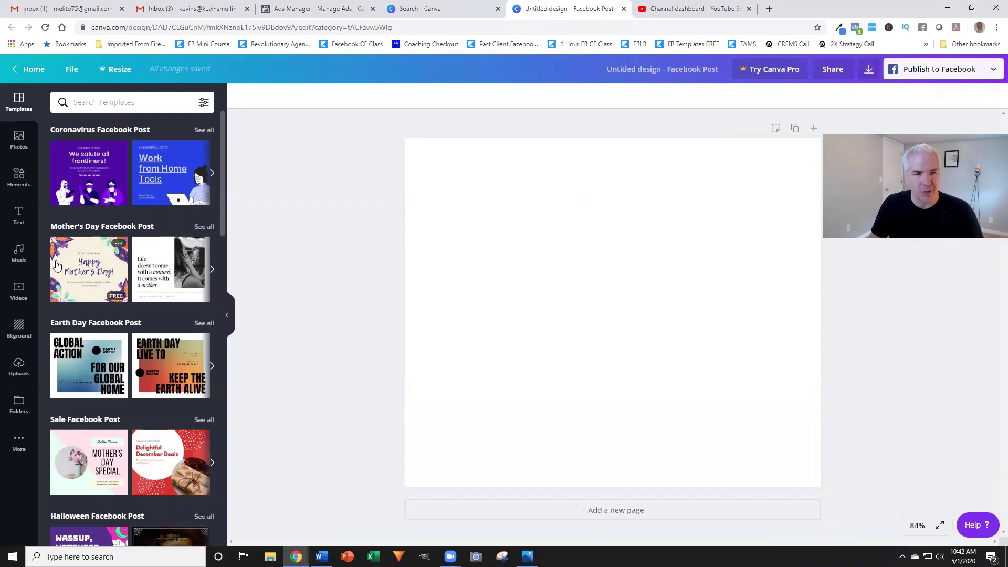
- Add the one-large-over-three-small photo grid from Elements > Grids to the page
{"action": "left_click", "coordinate": [19, 176]}
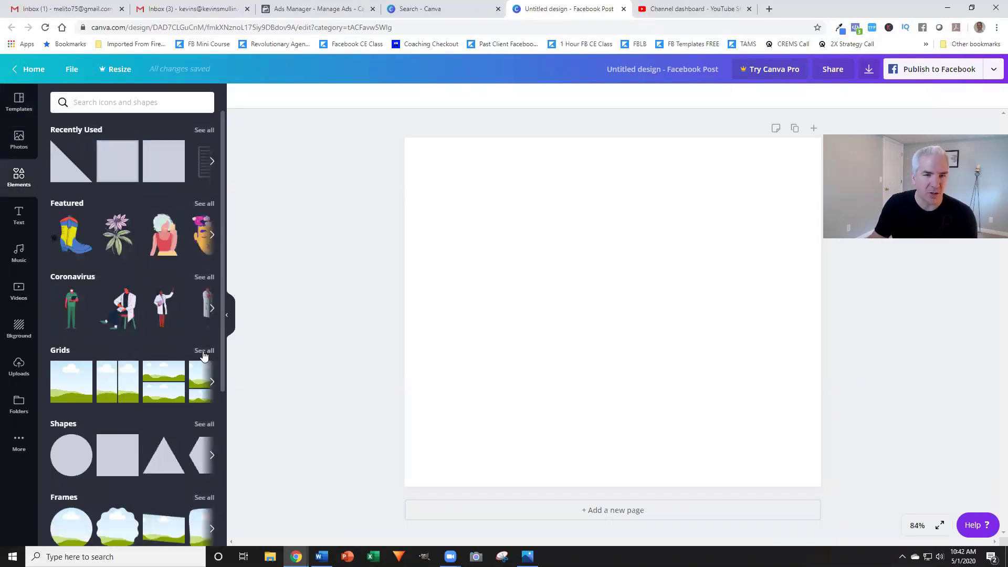
{"action": "left_click", "coordinate": [205, 351]}
{"action": "scroll", "coordinate": [156, 286], "scroll_direction": "down", "scroll_amount": 3}
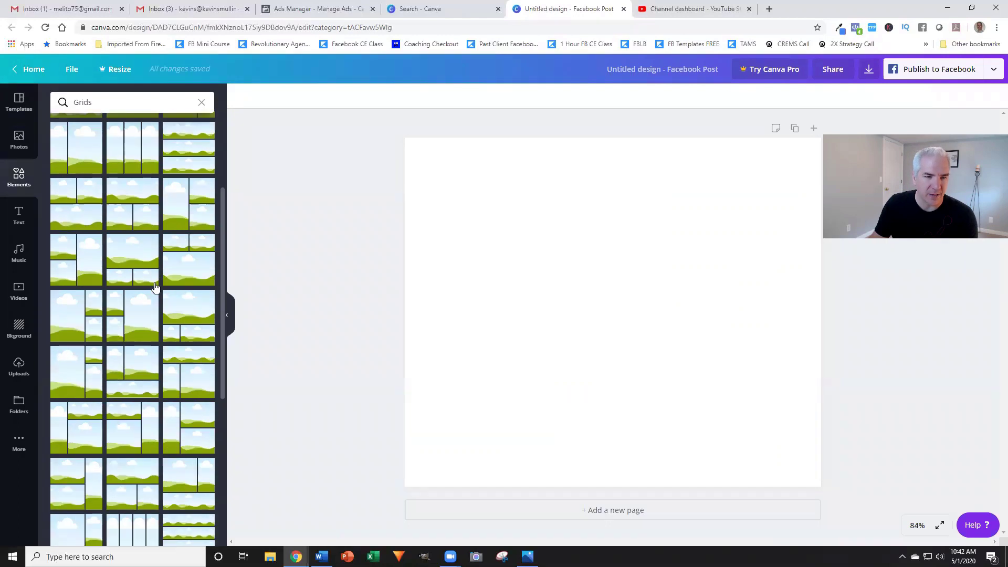
{"action": "scroll", "coordinate": [156, 288], "scroll_direction": "down", "scroll_amount": 3}
{"action": "scroll", "coordinate": [156, 290], "scroll_direction": "down", "scroll_amount": 2}
{"action": "scroll", "coordinate": [156, 292], "scroll_direction": "down", "scroll_amount": 2}
{"action": "scroll", "coordinate": [147, 305], "scroll_direction": "down", "scroll_amount": 1}
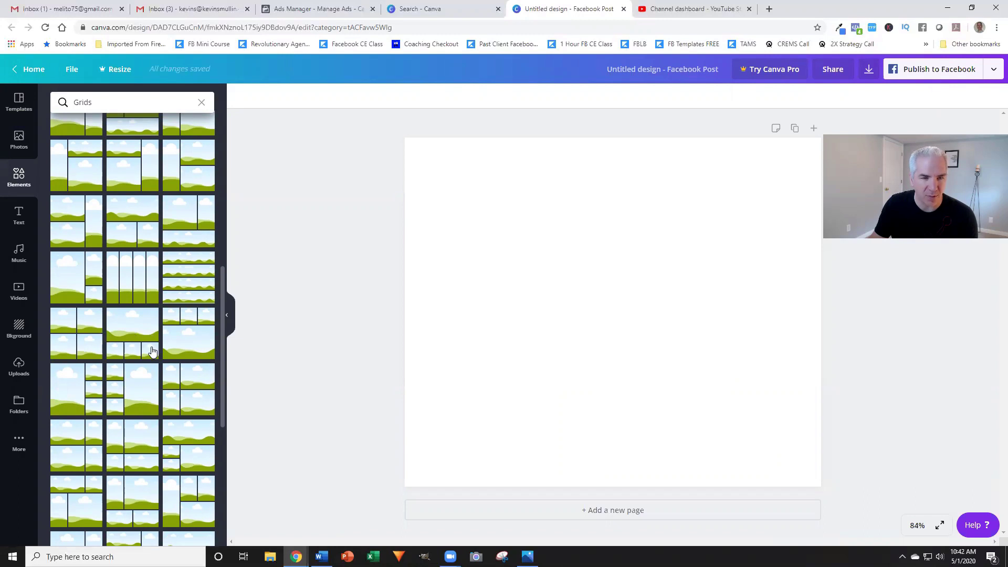
{"action": "left_click", "coordinate": [135, 332]}
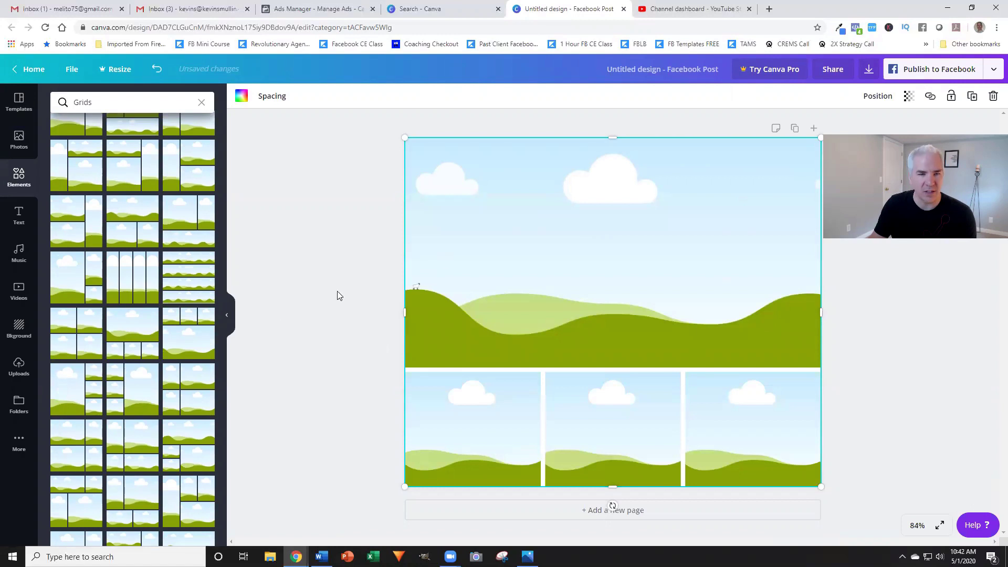
{"action": "left_click", "coordinate": [20, 370]}
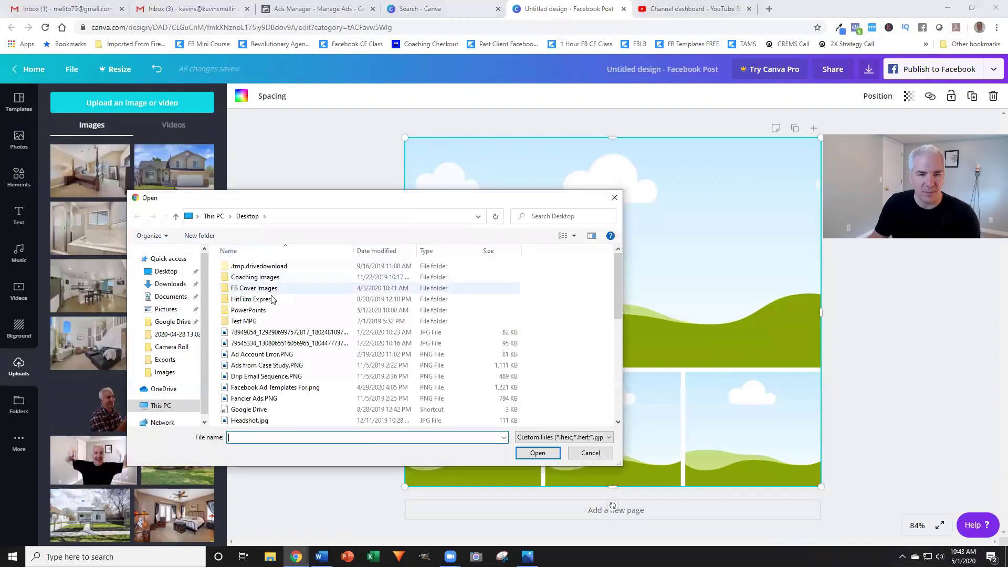
- Upload the four Home photos and drop the house exterior into the top frame
{"action": "scroll", "coordinate": [255, 239], "scroll_direction": "down", "scroll_amount": 3}
{"action": "left_click", "coordinate": [250, 332]}
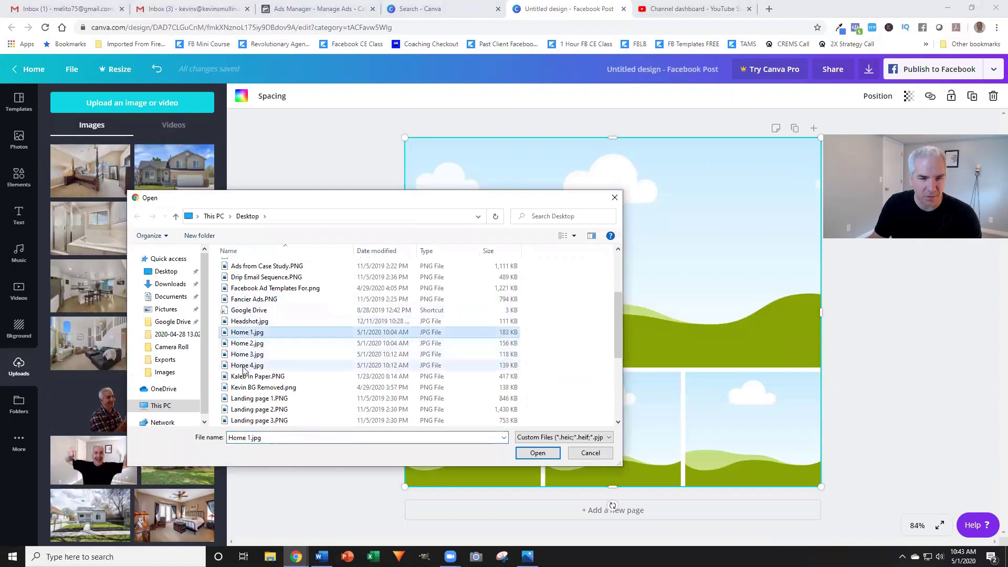
{"action": "left_click", "coordinate": [247, 366], "text": "shift"}
{"action": "left_click", "coordinate": [537, 453]}
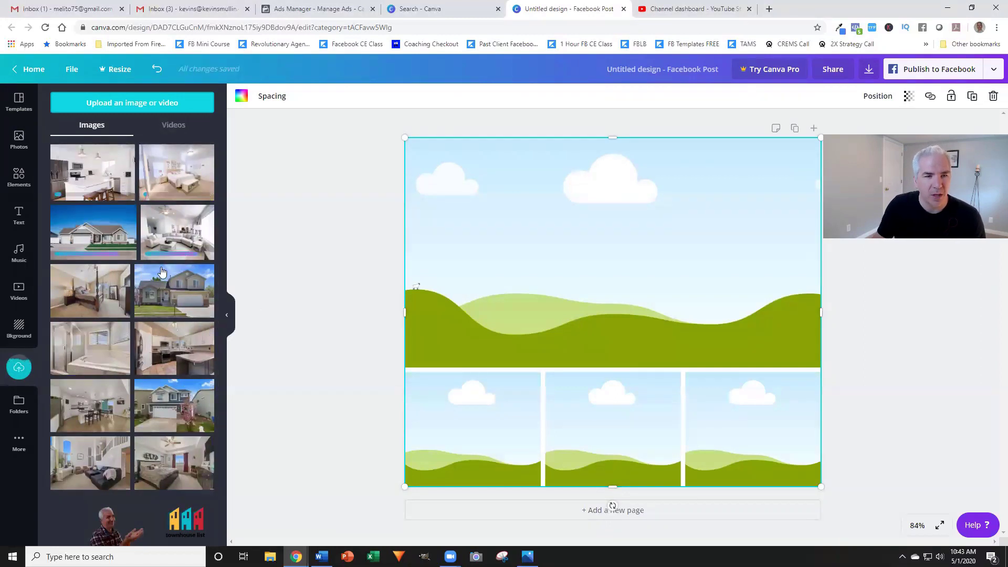
{"action": "left_click_drag", "start_coordinate": [87, 241], "coordinate": [468, 245]}
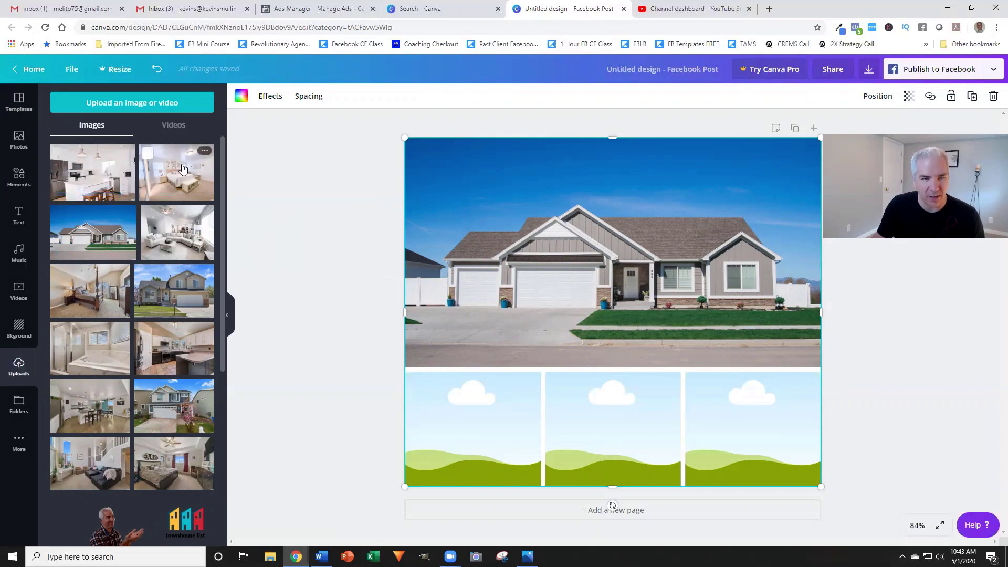
- Place and reframe the kitchen and living-room photos in the first two small cells
{"action": "left_click_drag", "start_coordinate": [93, 173], "coordinate": [479, 429]}
{"action": "double_click", "coordinate": [477, 427]}
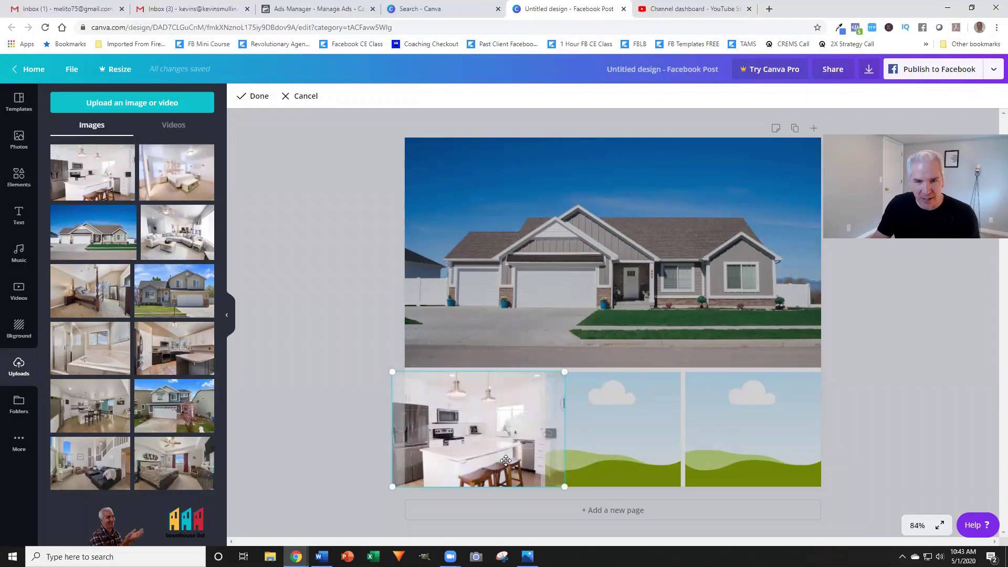
{"action": "left_click", "coordinate": [242, 100]}
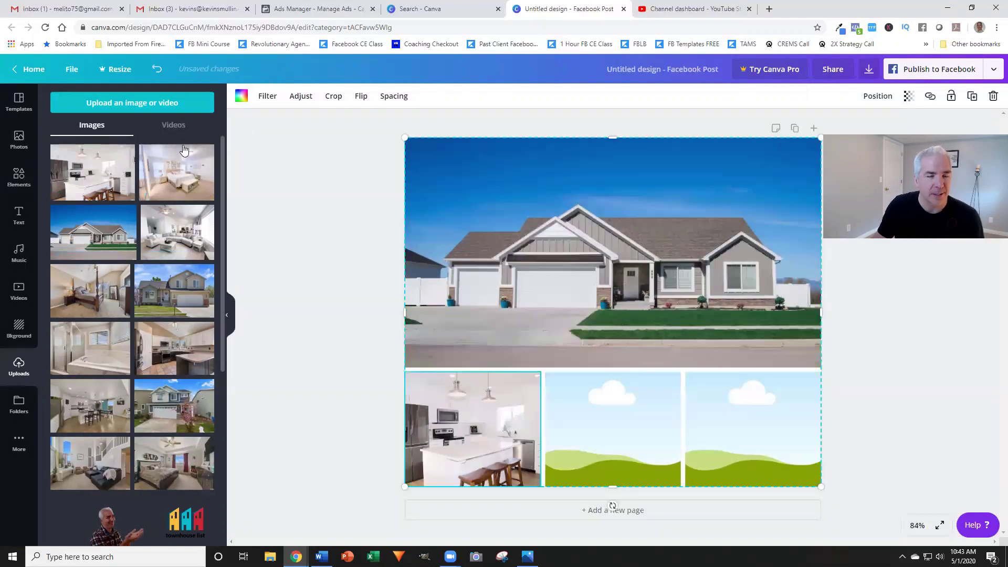
{"action": "left_click_drag", "start_coordinate": [176, 218], "coordinate": [588, 426]}
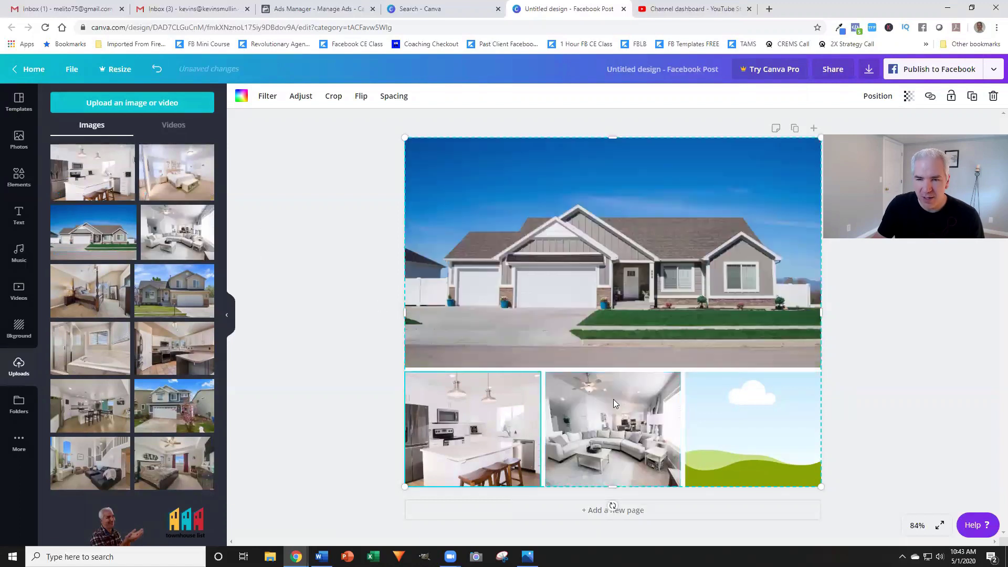
{"action": "double_click", "coordinate": [599, 432]}
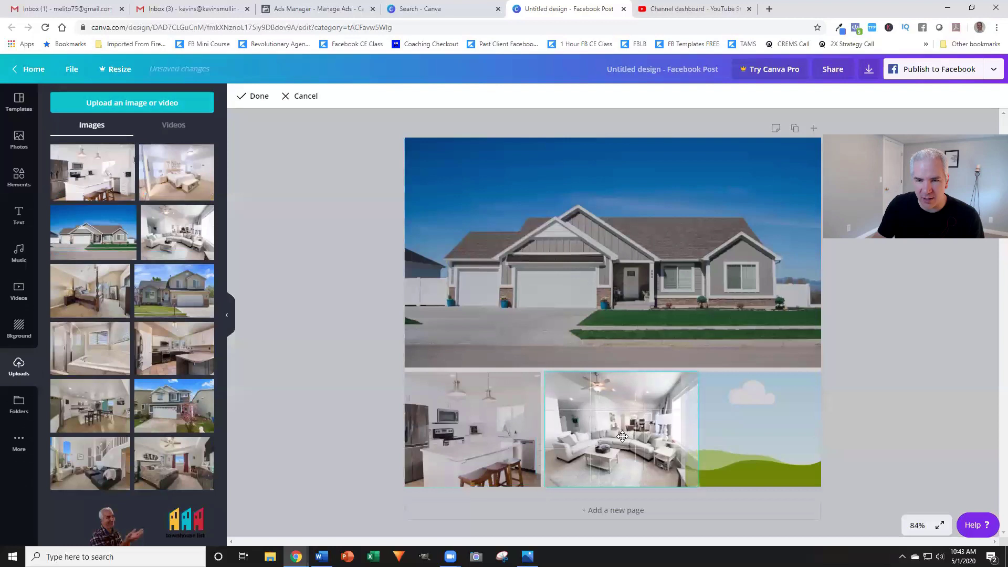
{"action": "left_click_drag", "start_coordinate": [622, 437], "coordinate": [618, 437]}
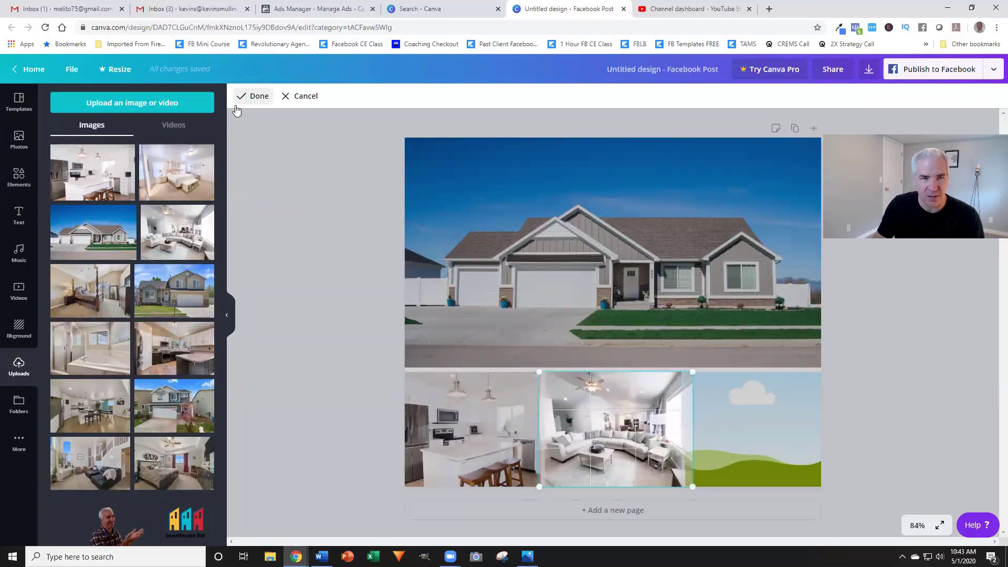
{"action": "left_click", "coordinate": [251, 96]}
- Fill the third small cell with the bedroom photo and reframe it
{"action": "mouse_move", "coordinate": [102, 174]}
{"action": "left_mouse_down"}
{"action": "mouse_move", "coordinate": [783, 451]}
{"action": "mouse_move", "coordinate": [743, 432]}
{"action": "left_mouse_up"}
{"action": "double_click", "coordinate": [772, 434]}
{"action": "left_click", "coordinate": [259, 97]}
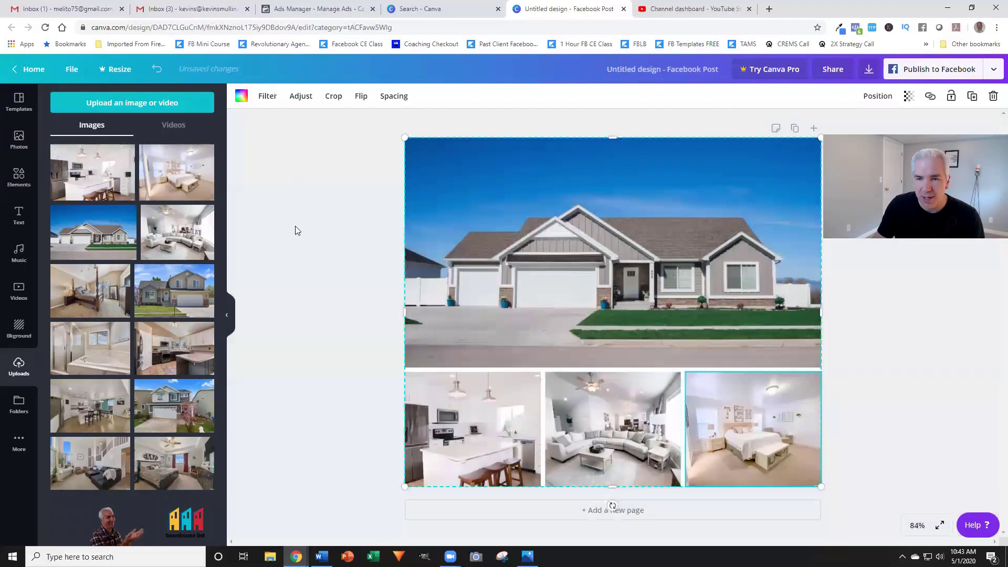
{"action": "left_click", "coordinate": [313, 231]}
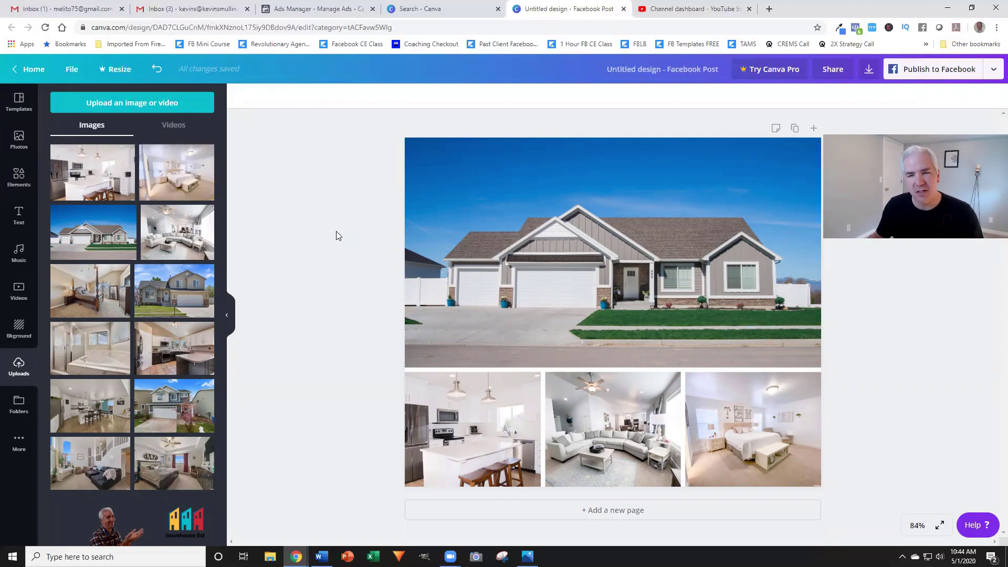
- Add the RANLife Real Estate logo from Uploads, shrink it, and place it top-left on the house photo
{"action": "scroll", "coordinate": [91, 275], "scroll_direction": "down", "scroll_amount": 3}
{"action": "scroll", "coordinate": [100, 276], "scroll_direction": "down", "scroll_amount": 3}
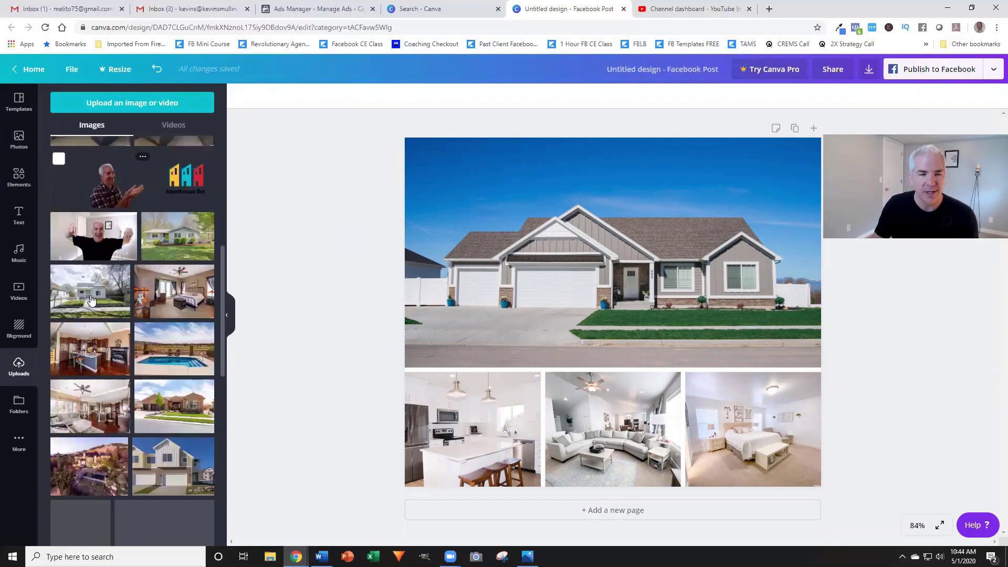
{"action": "scroll", "coordinate": [110, 276], "scroll_direction": "down", "scroll_amount": 3}
{"action": "scroll", "coordinate": [117, 277], "scroll_direction": "down", "scroll_amount": 3}
{"action": "scroll", "coordinate": [118, 277], "scroll_direction": "down", "scroll_amount": 3}
{"action": "scroll", "coordinate": [120, 270], "scroll_direction": "down", "scroll_amount": 3}
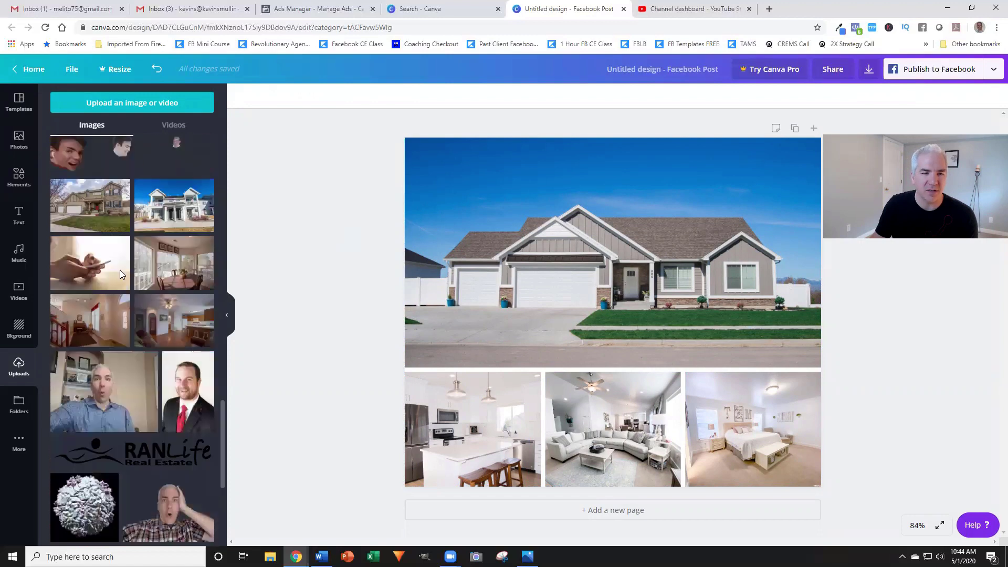
{"action": "scroll", "coordinate": [120, 268], "scroll_direction": "down", "scroll_amount": 2}
{"action": "scroll", "coordinate": [121, 270], "scroll_direction": "down", "scroll_amount": 3}
{"action": "left_click", "coordinate": [141, 215]}
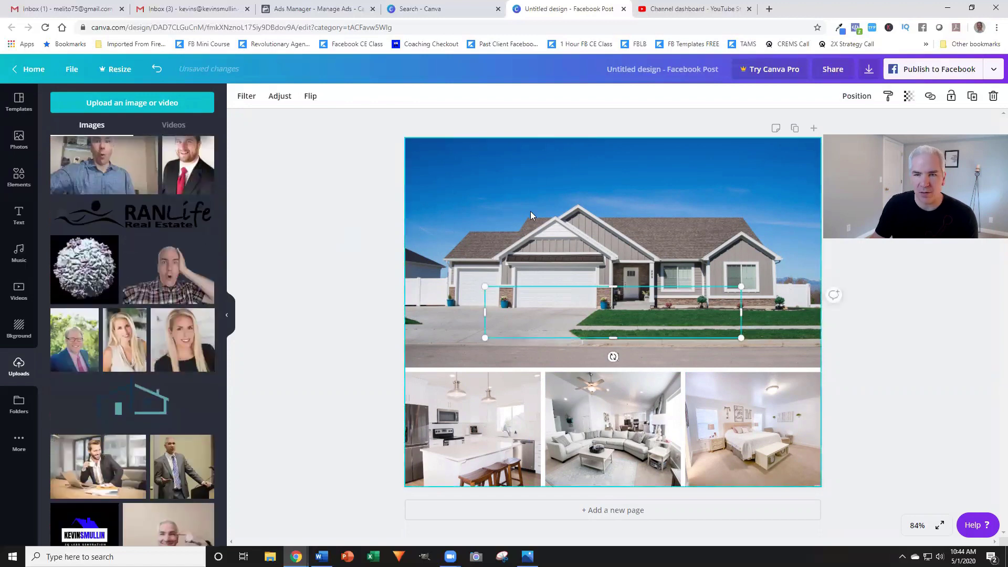
{"action": "left_click_drag", "start_coordinate": [725, 289], "coordinate": [642, 307]}
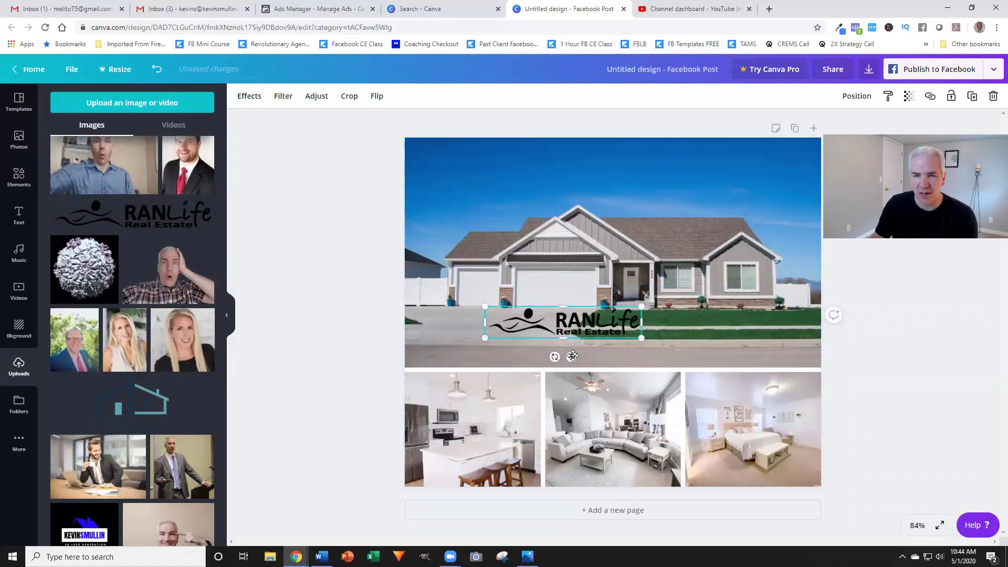
{"action": "left_click_drag", "start_coordinate": [573, 356], "coordinate": [496, 194]}
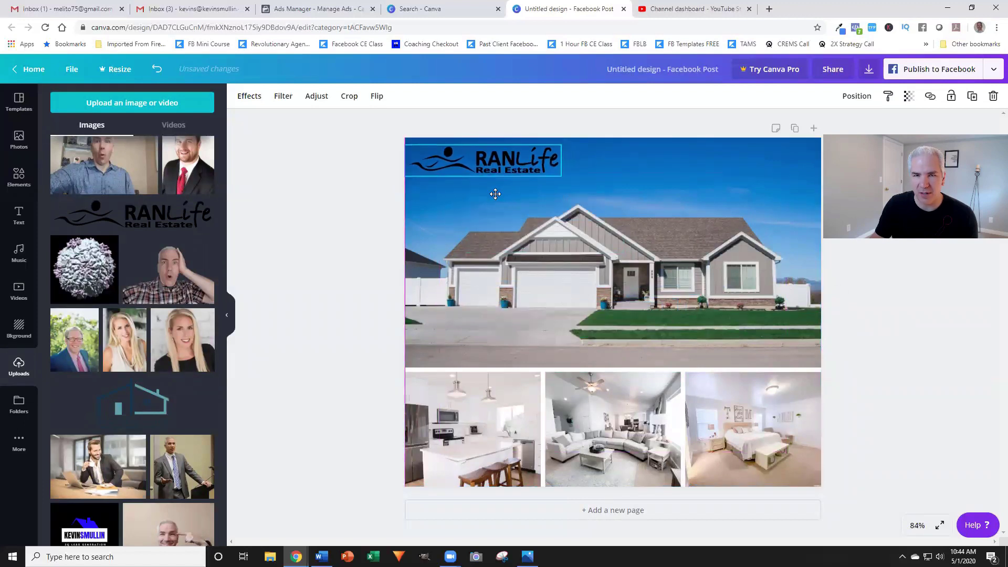
{"action": "left_click", "coordinate": [891, 328]}
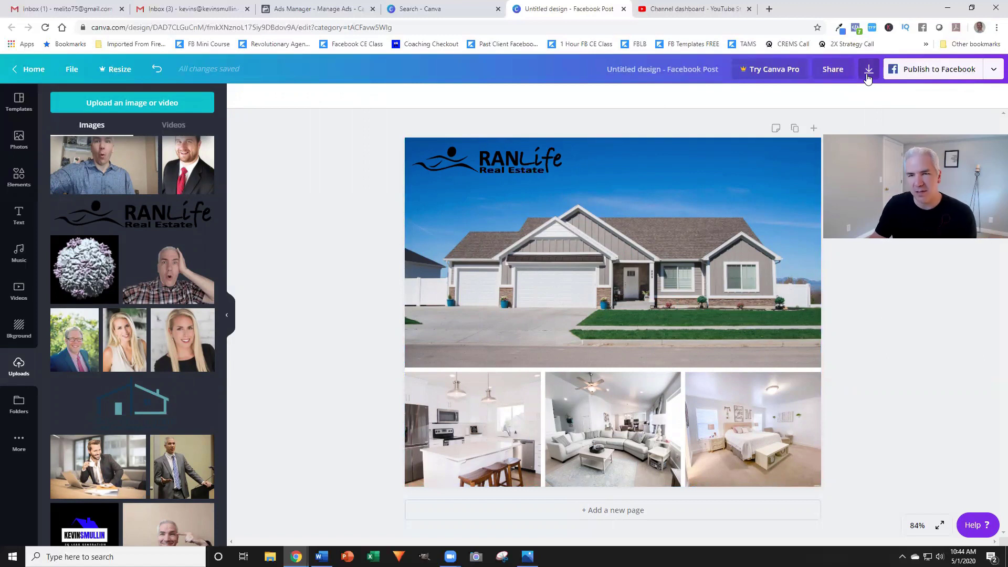
- Download the Canva collage as Final.png, then go back to the Ads Manager tab
{"action": "left_click", "coordinate": [868, 76]}
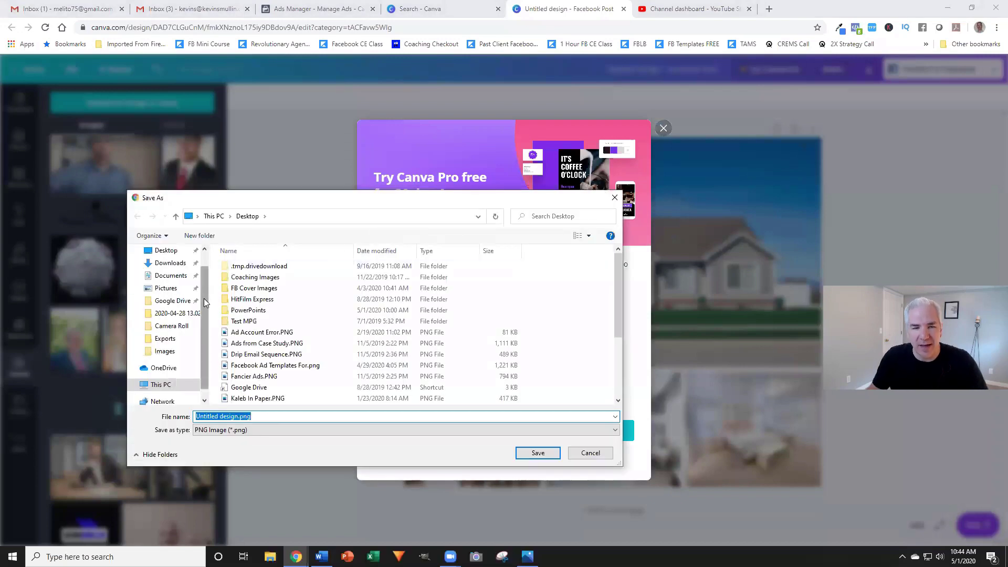
{"action": "type", "text": "Fional"}
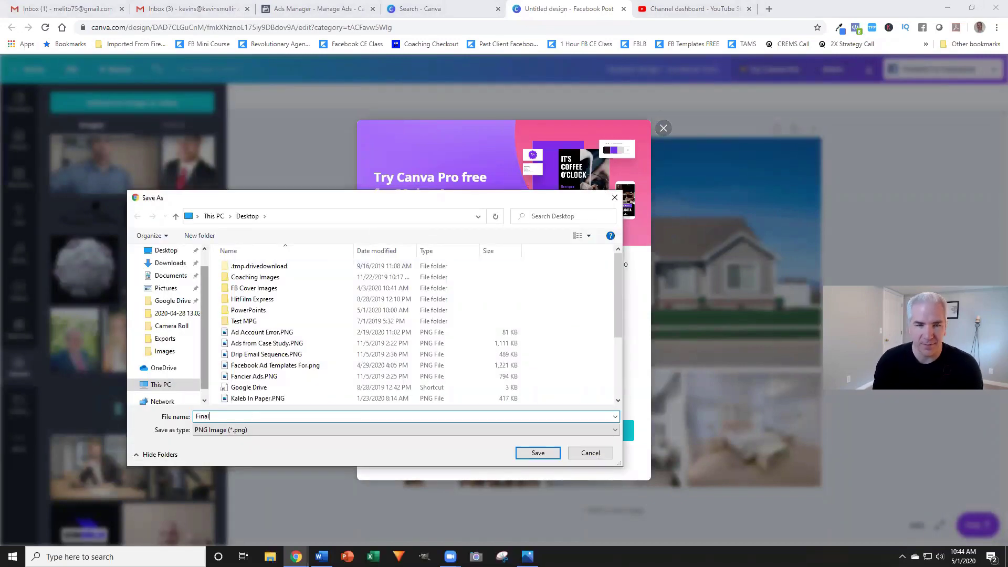
{"action": "key", "text": "Return"}
{"action": "left_click", "coordinate": [315, 9]}
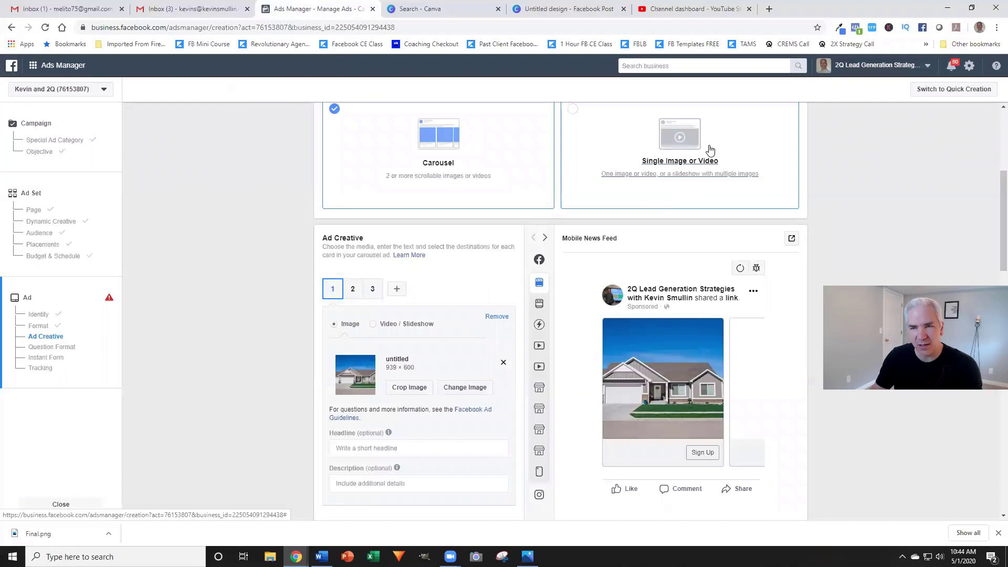
- Switch the ad to Single Image or Video and upload Final.png (940 x 788) as its image
{"action": "left_click", "coordinate": [640, 137]}
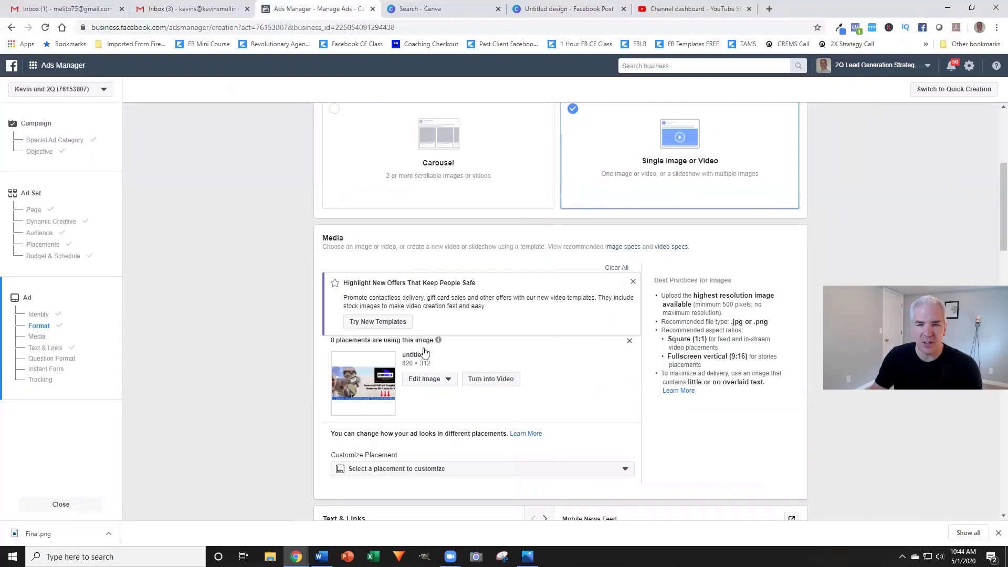
{"action": "left_click", "coordinate": [368, 344]}
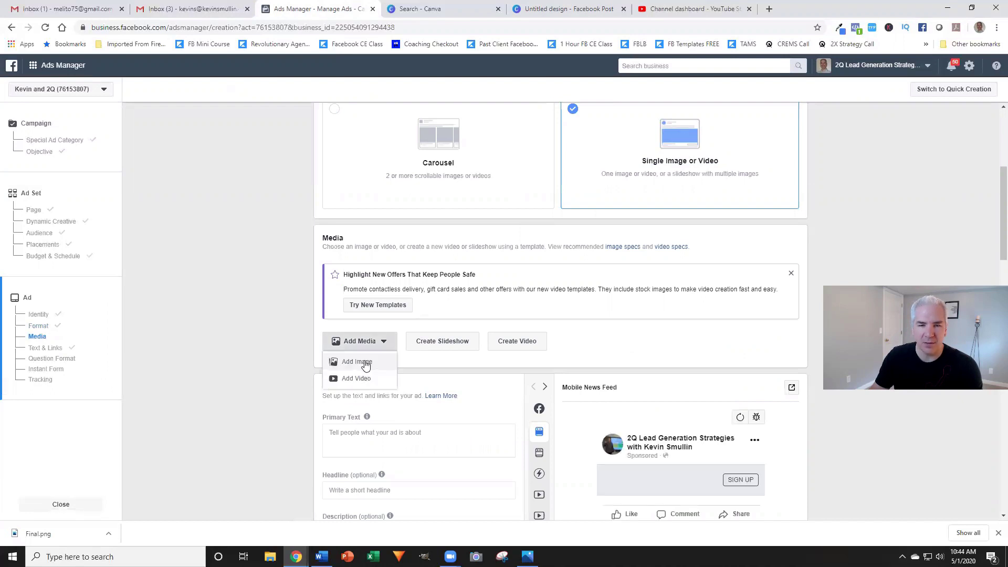
{"action": "left_click", "coordinate": [366, 363]}
{"action": "left_click", "coordinate": [375, 131]}
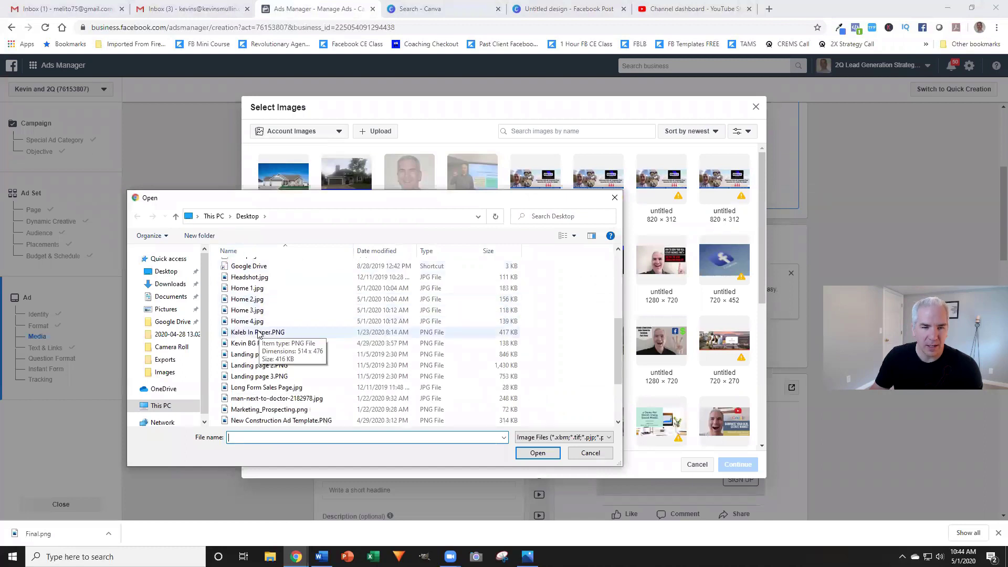
{"action": "scroll", "coordinate": [247, 284], "scroll_direction": "up", "scroll_amount": 1}
{"action": "left_click", "coordinate": [244, 285]}
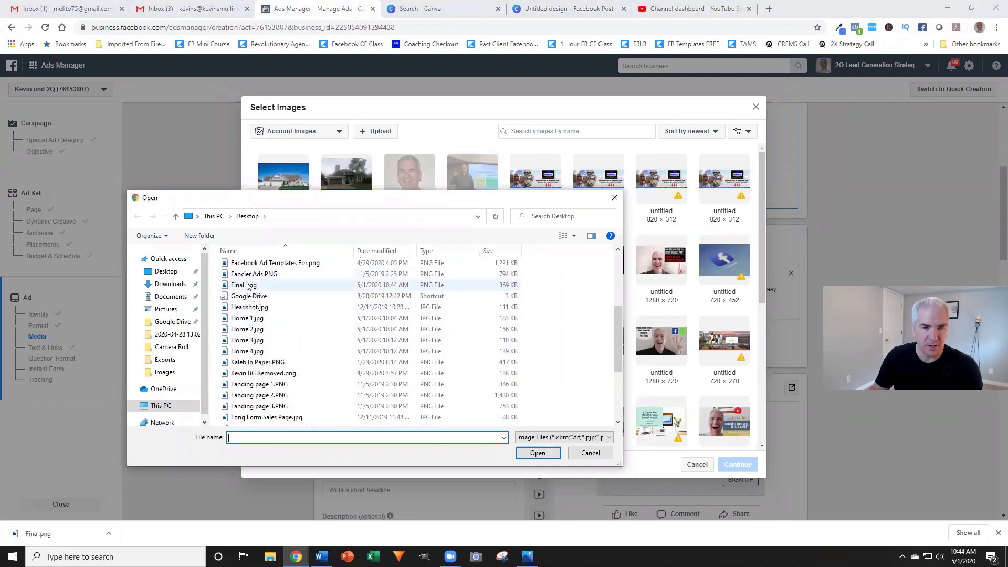
{"action": "left_click", "coordinate": [538, 453]}
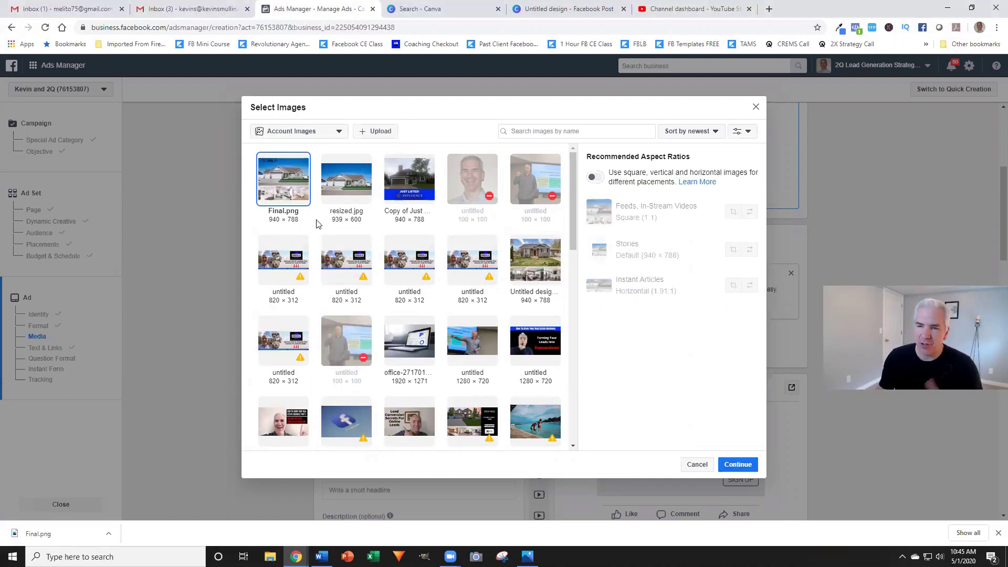
{"action": "left_click", "coordinate": [747, 467]}
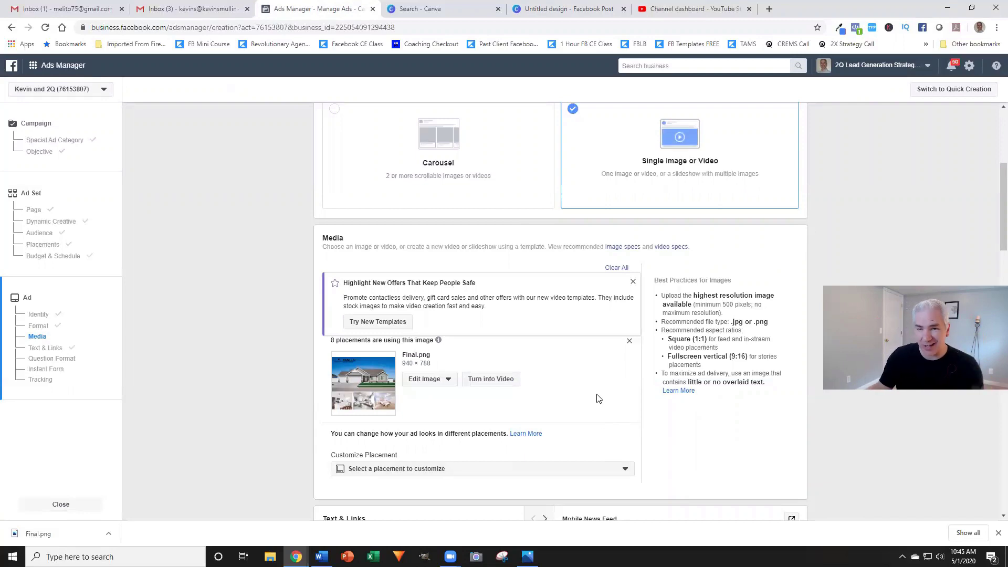
{"action": "scroll", "coordinate": [639, 367], "scroll_direction": "down", "scroll_amount": 2}
{"action": "scroll", "coordinate": [683, 294], "scroll_direction": "down", "scroll_amount": 4}
{"action": "scroll", "coordinate": [744, 227], "scroll_direction": "down", "scroll_amount": 2}
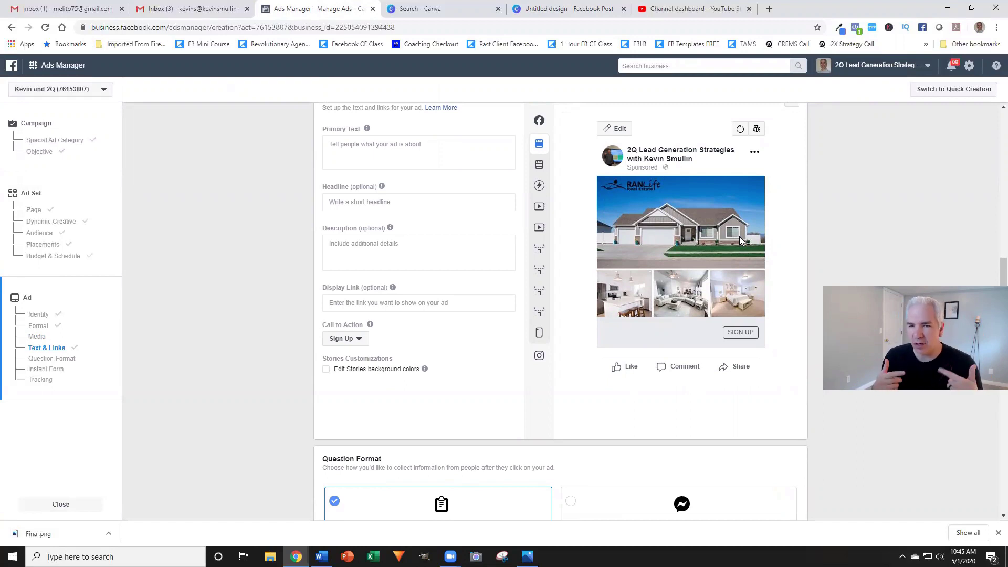
{"action": "scroll", "coordinate": [525, 207], "scroll_direction": "up", "scroll_amount": 5}
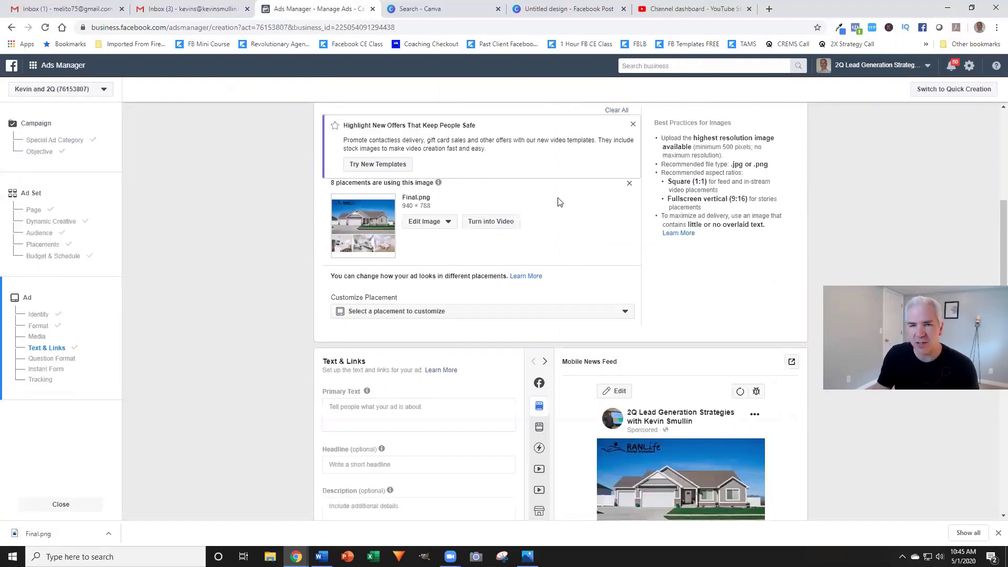
{"action": "scroll", "coordinate": [560, 174], "scroll_direction": "up", "scroll_amount": 4}
- Back in the Canva design, dismiss the Canva Pro offer and show the Grids layouts in Elements
{"action": "left_click", "coordinate": [541, 7]}
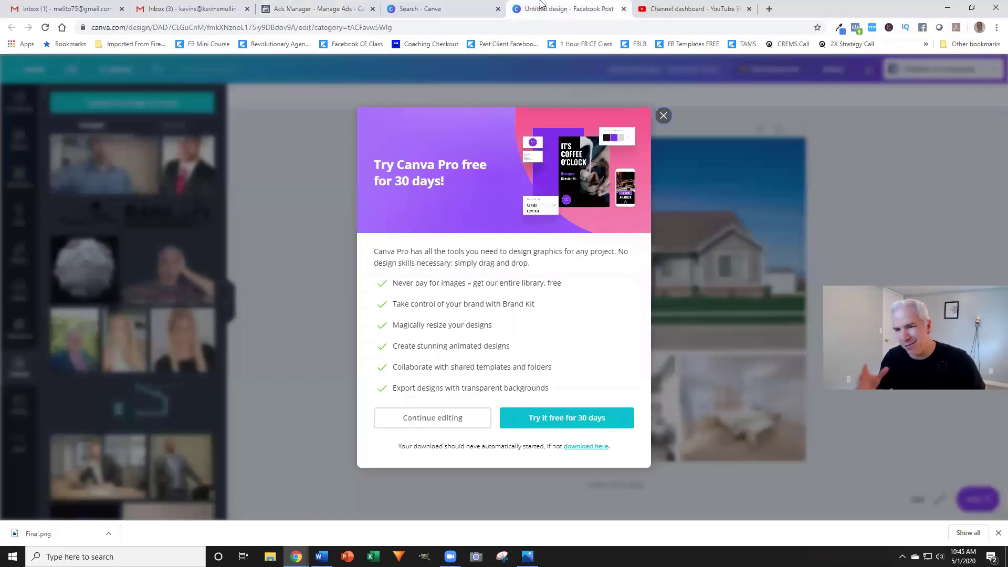
{"action": "left_click", "coordinate": [664, 116]}
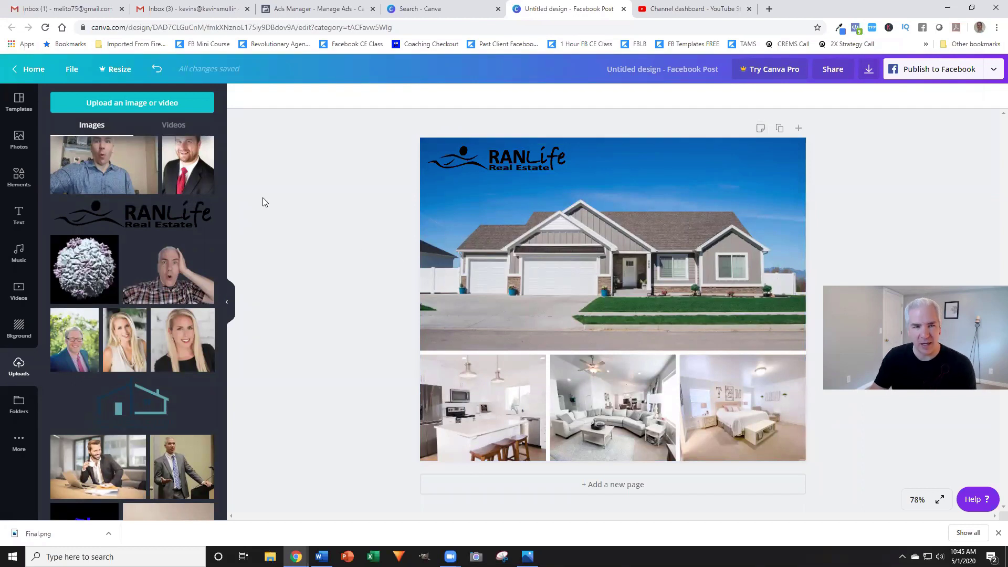
{"action": "scroll", "coordinate": [171, 225], "scroll_direction": "down", "scroll_amount": 5}
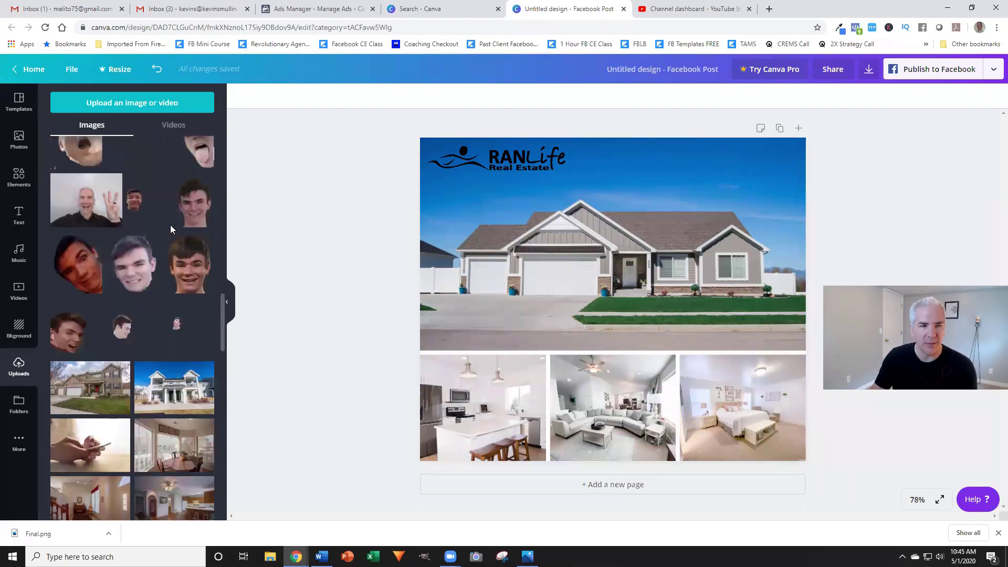
{"action": "scroll", "coordinate": [170, 224], "scroll_direction": "down", "scroll_amount": 5}
{"action": "left_click", "coordinate": [19, 178]}
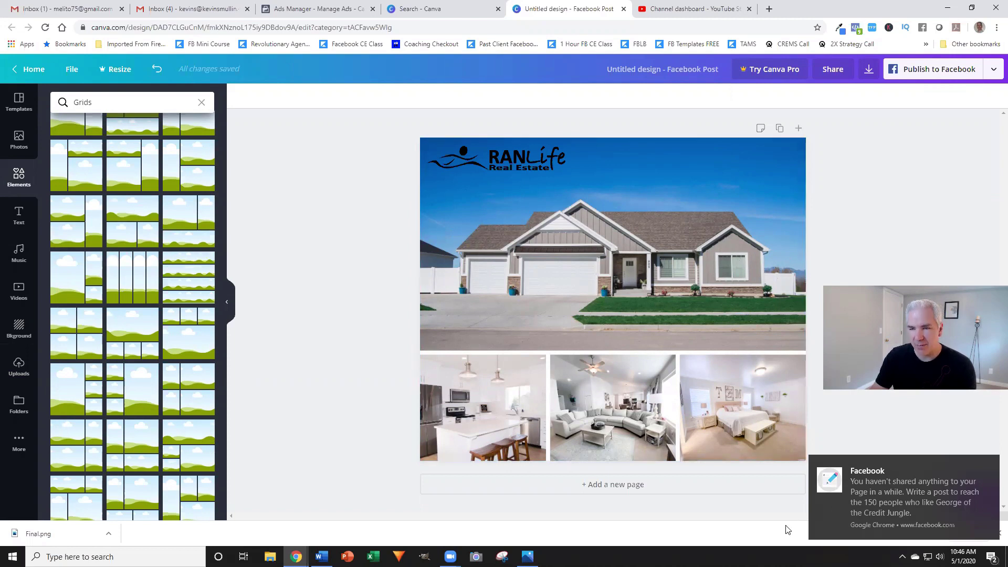
- Use the Facebook desktop notification to open the page post composer in a new Chrome tab
{"action": "left_click", "coordinate": [893, 499]}
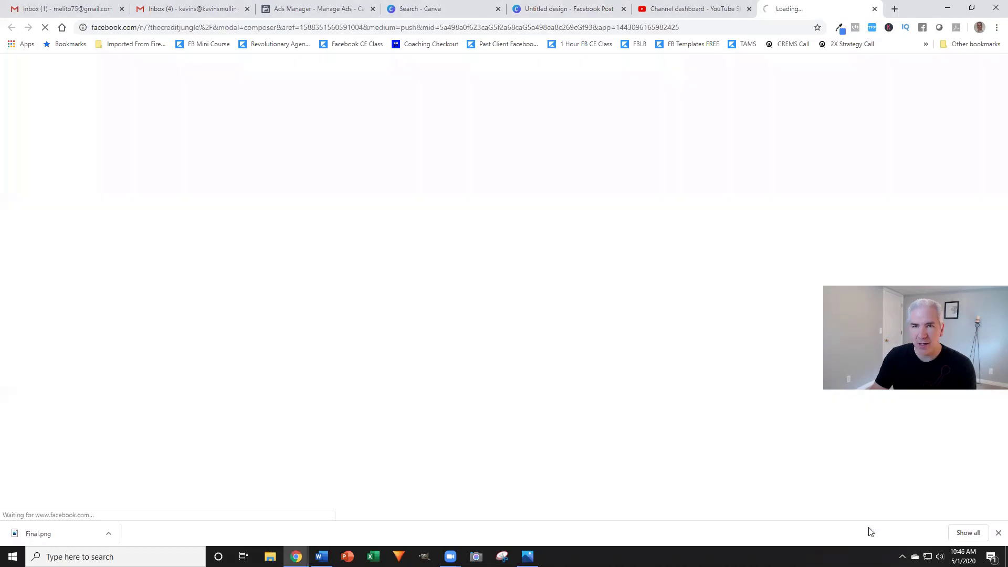